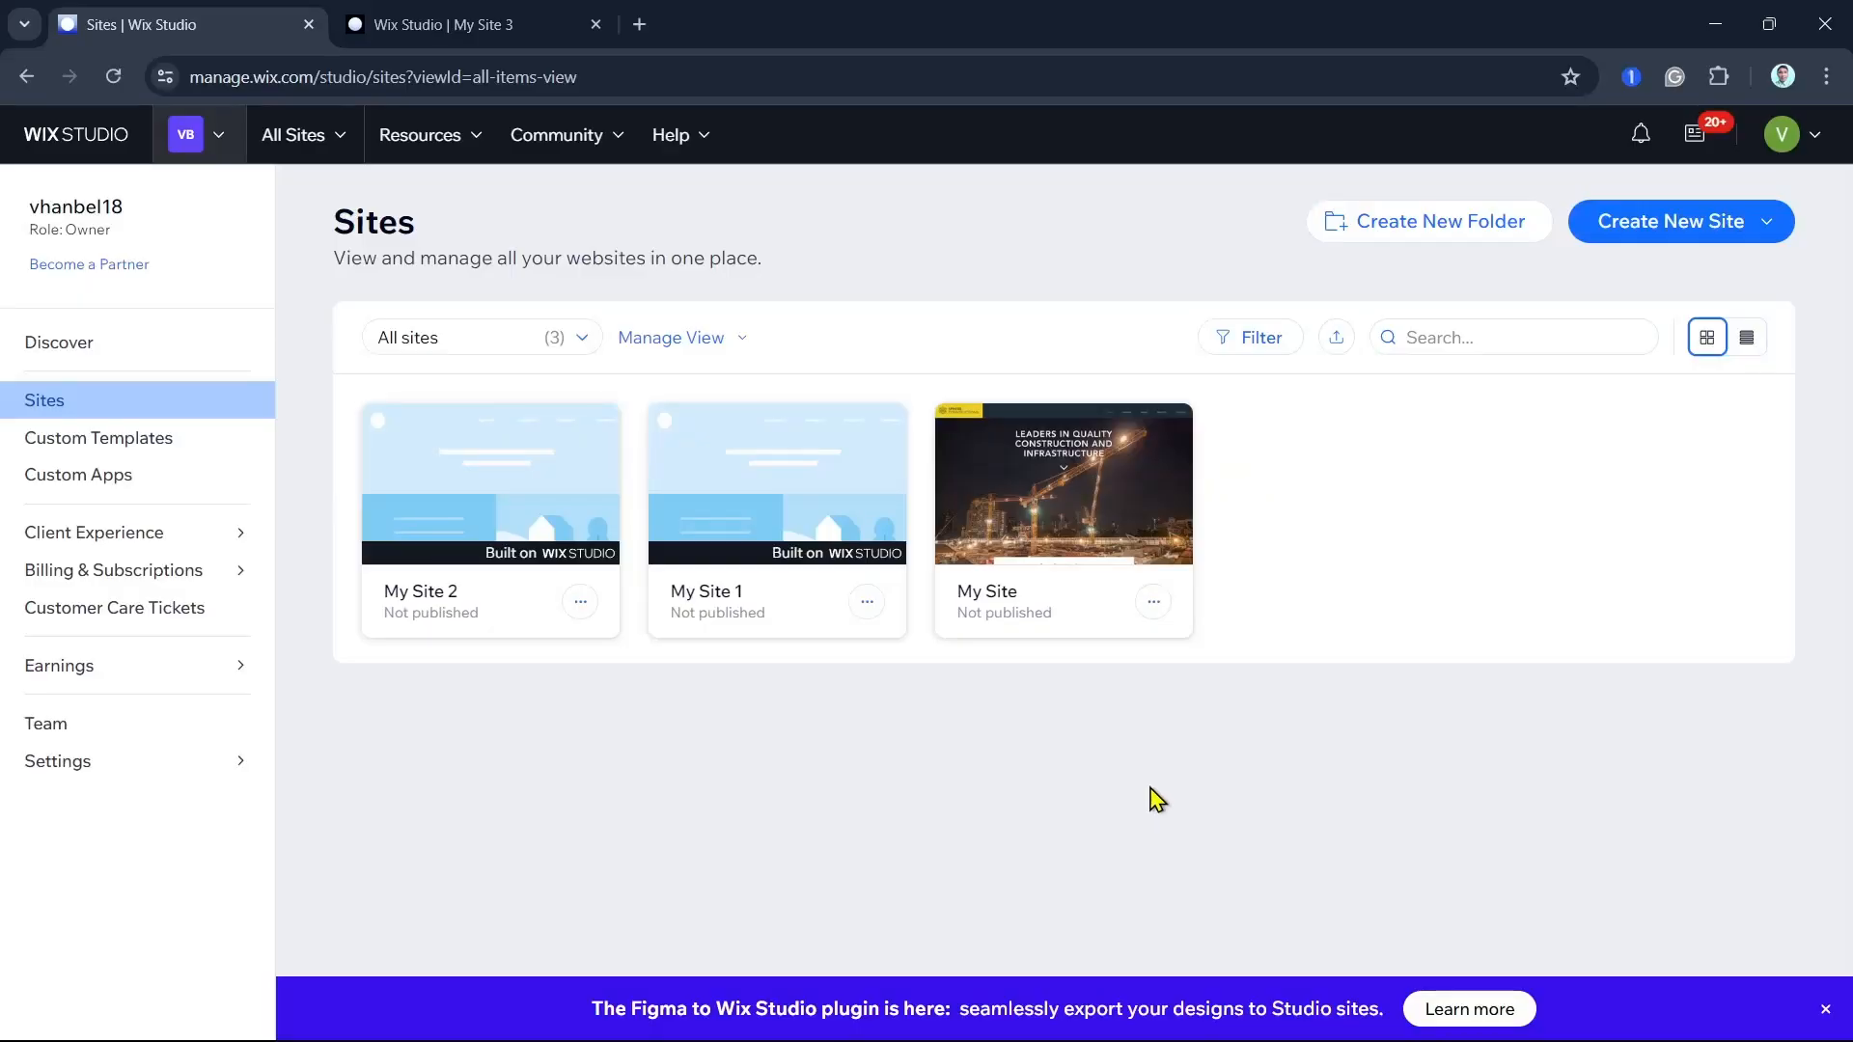
- Switch to the My Site 3 editor and add the "LET'S TALK" text mask above the hero section's main heading
click(503, 32)
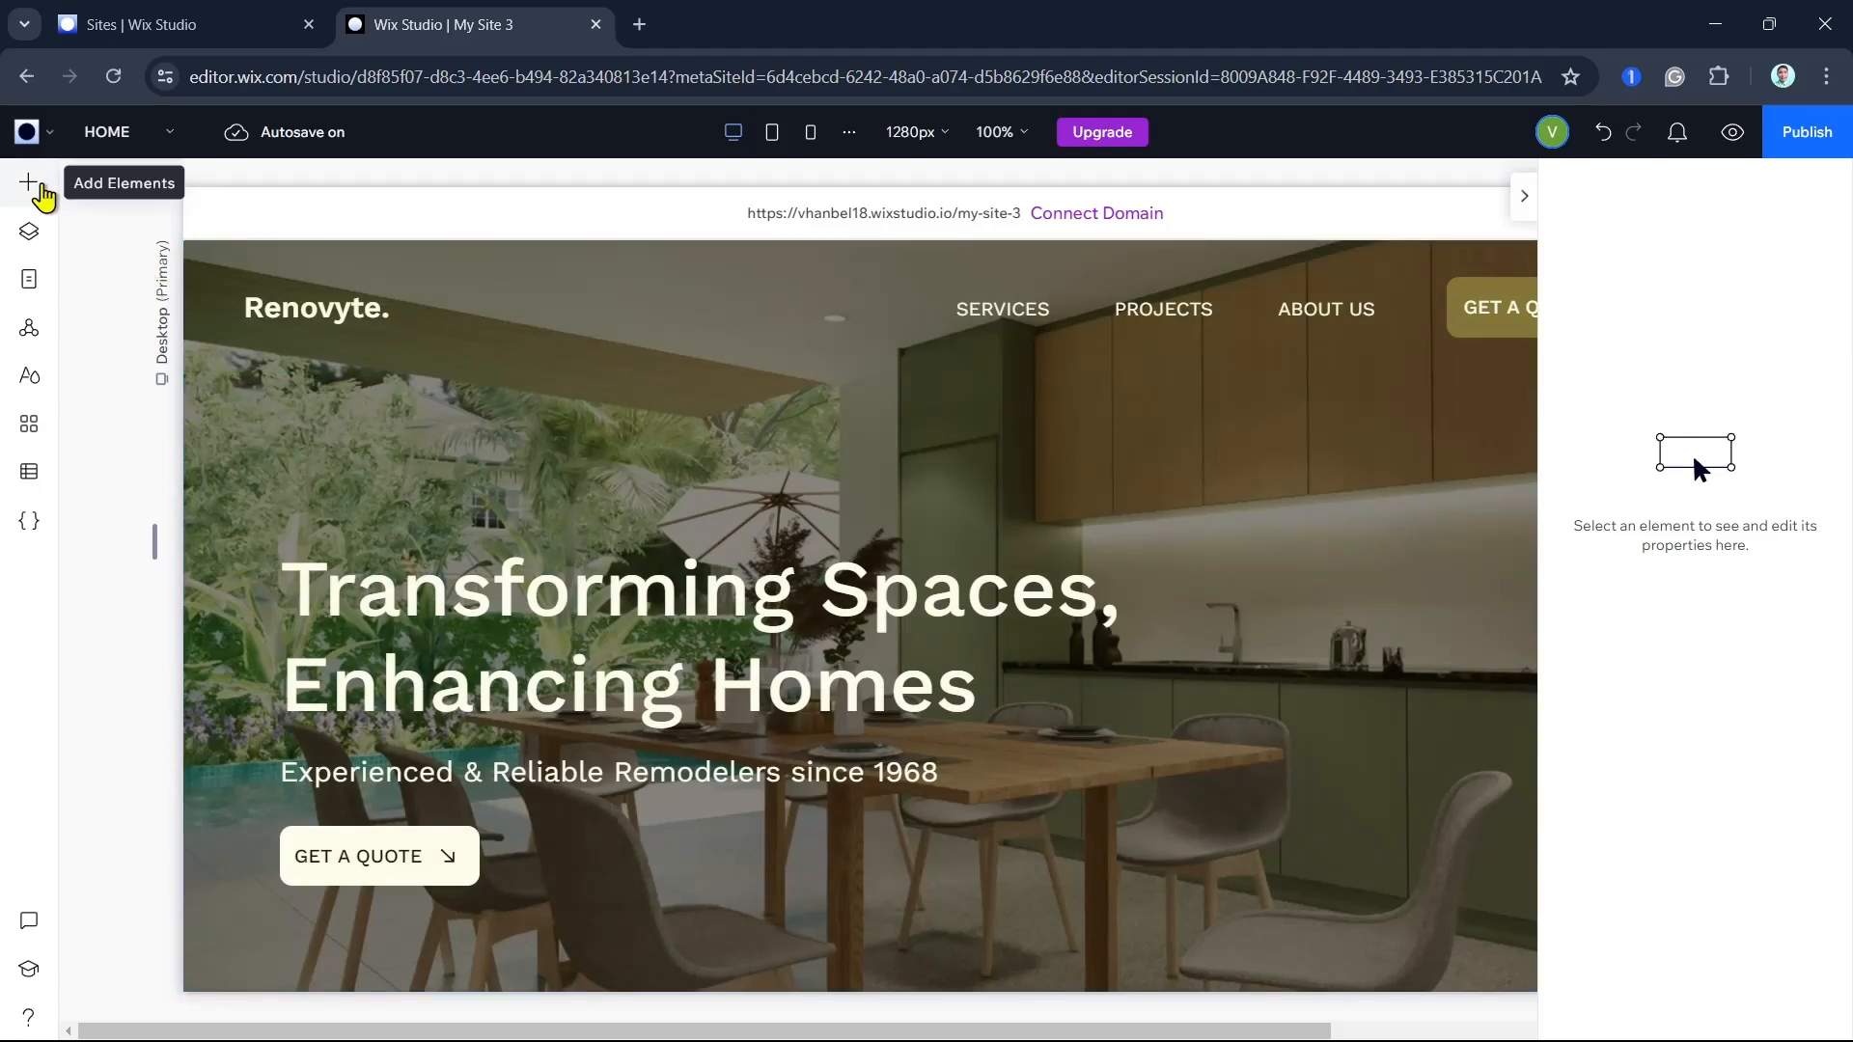
click(42, 196)
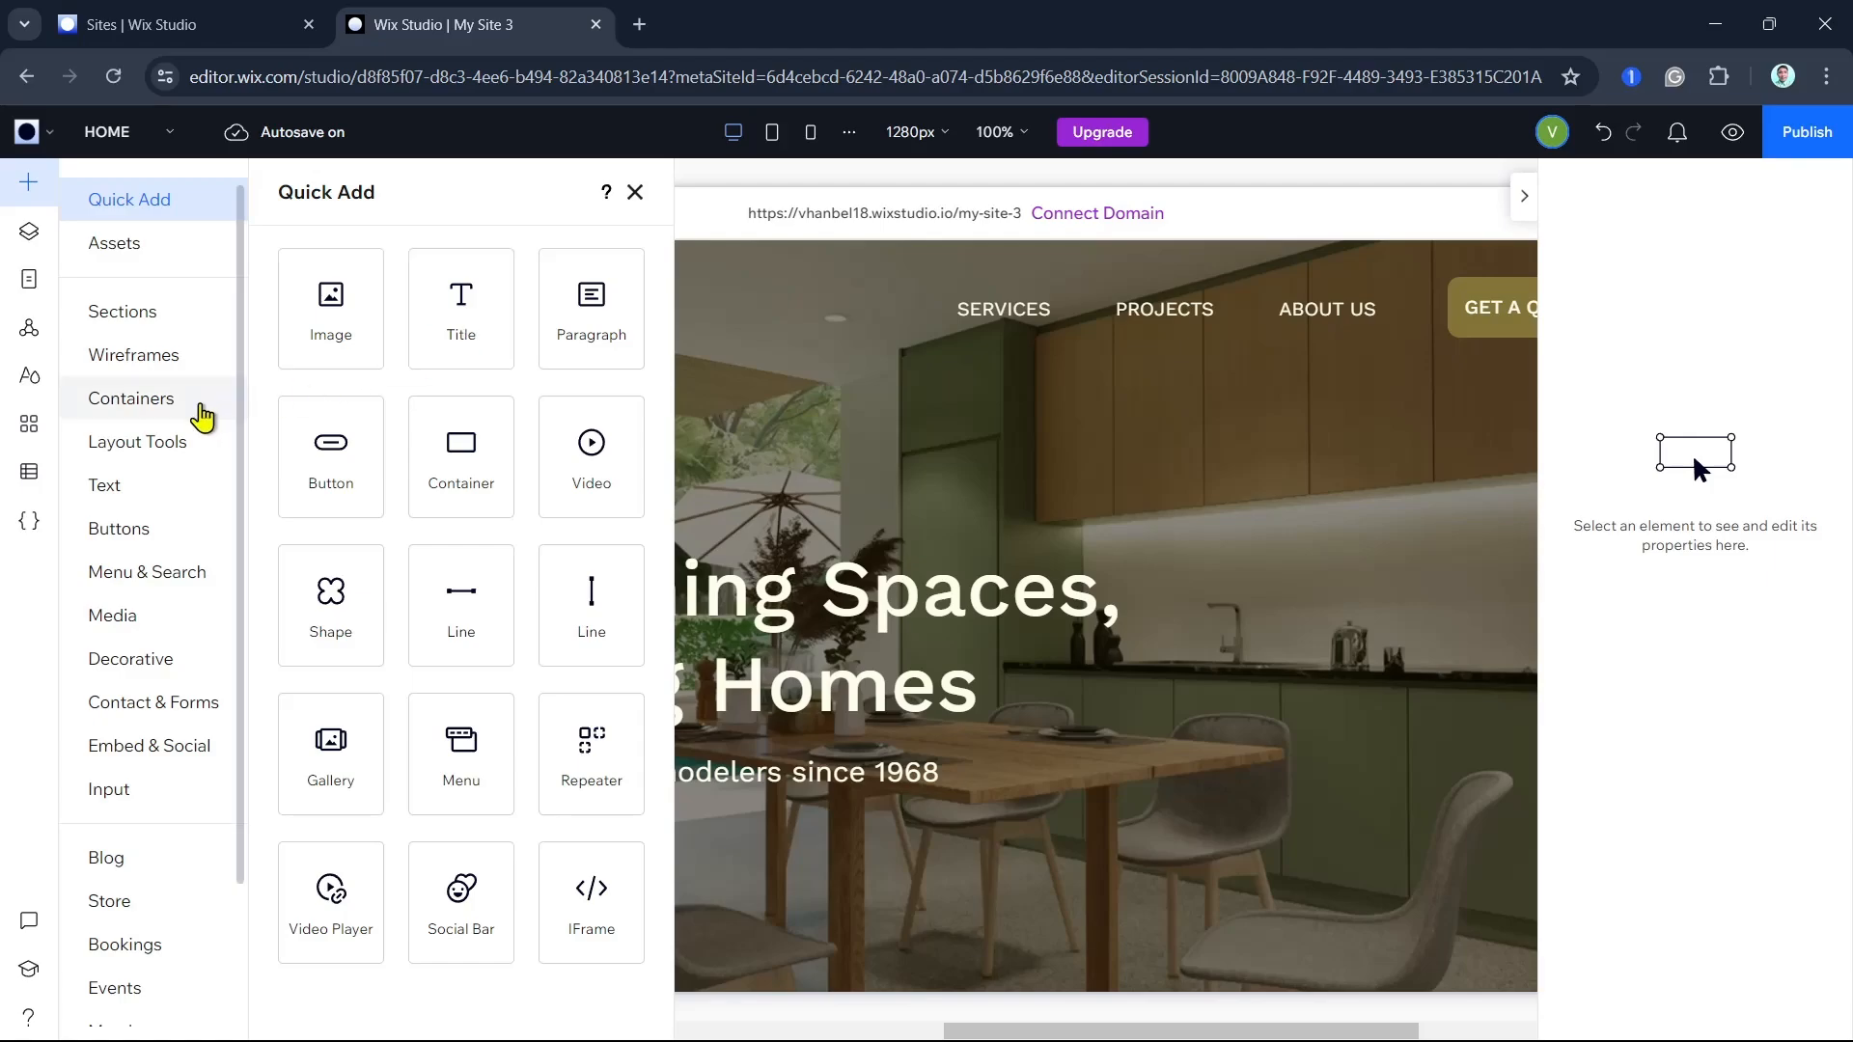
click(136, 488)
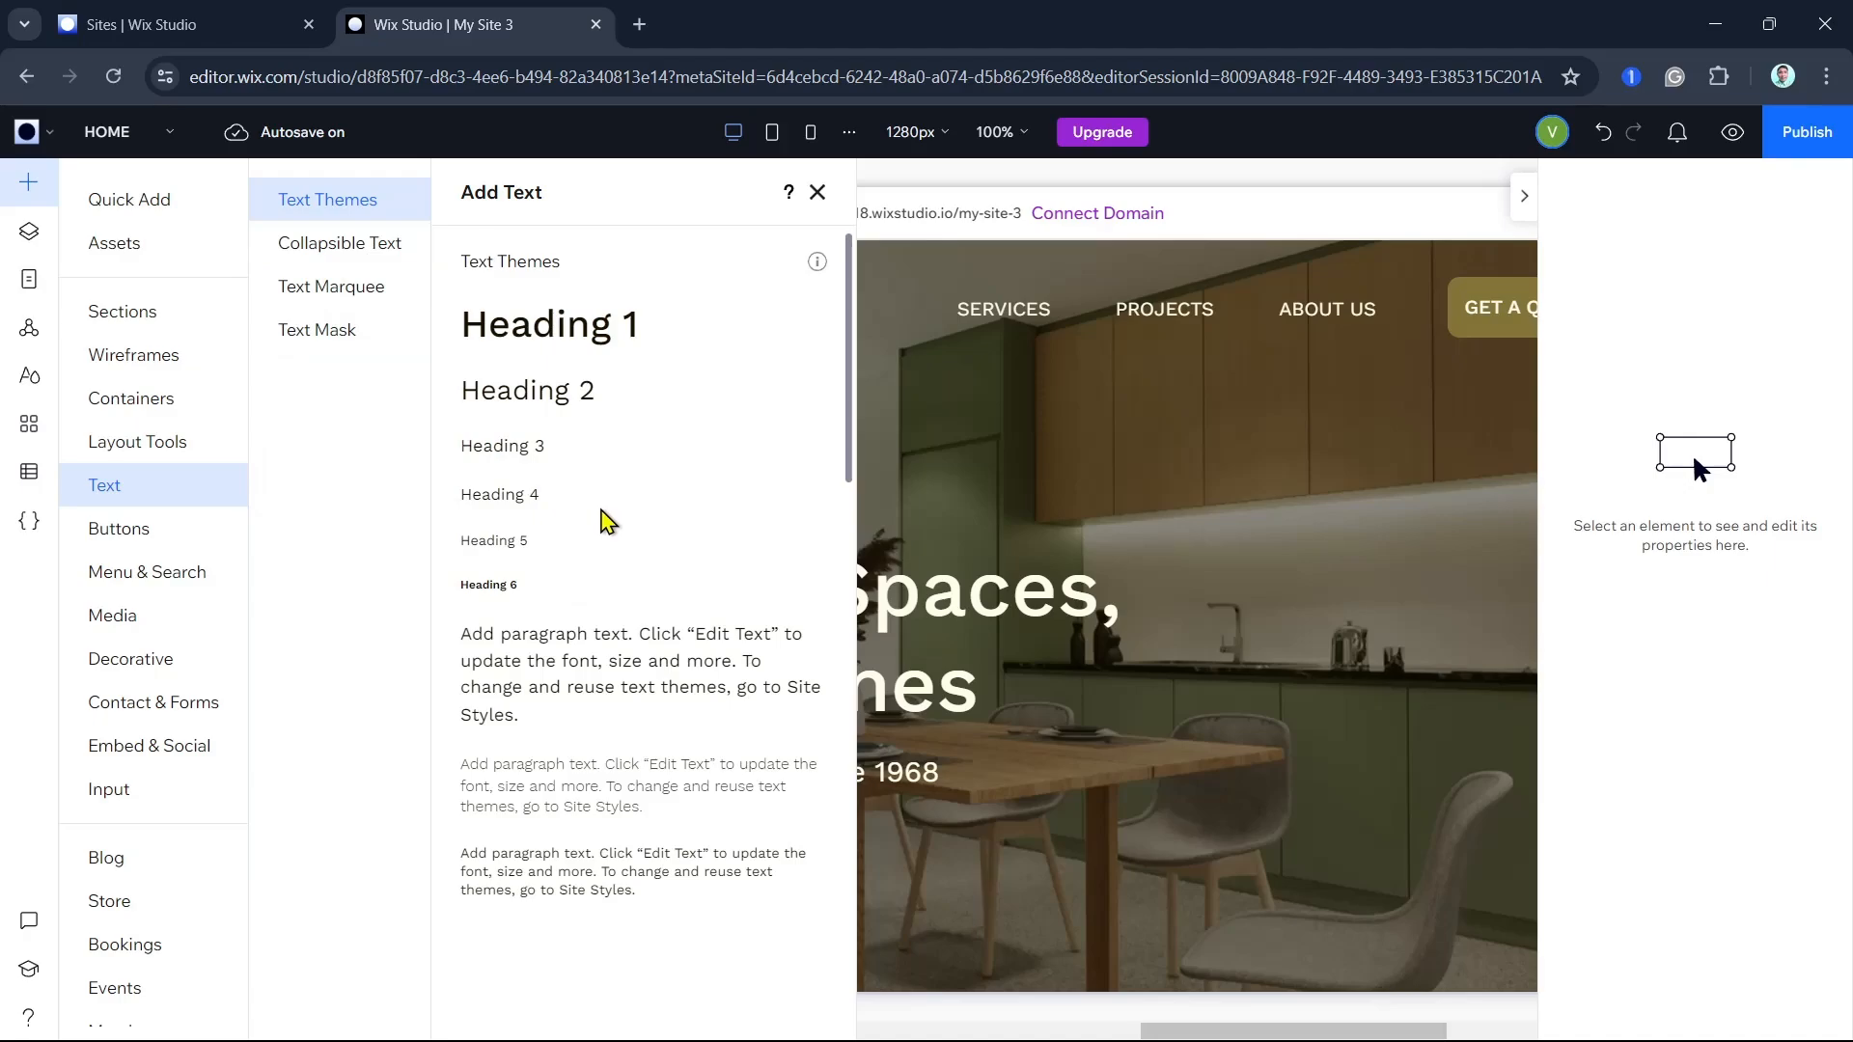
click(388, 249)
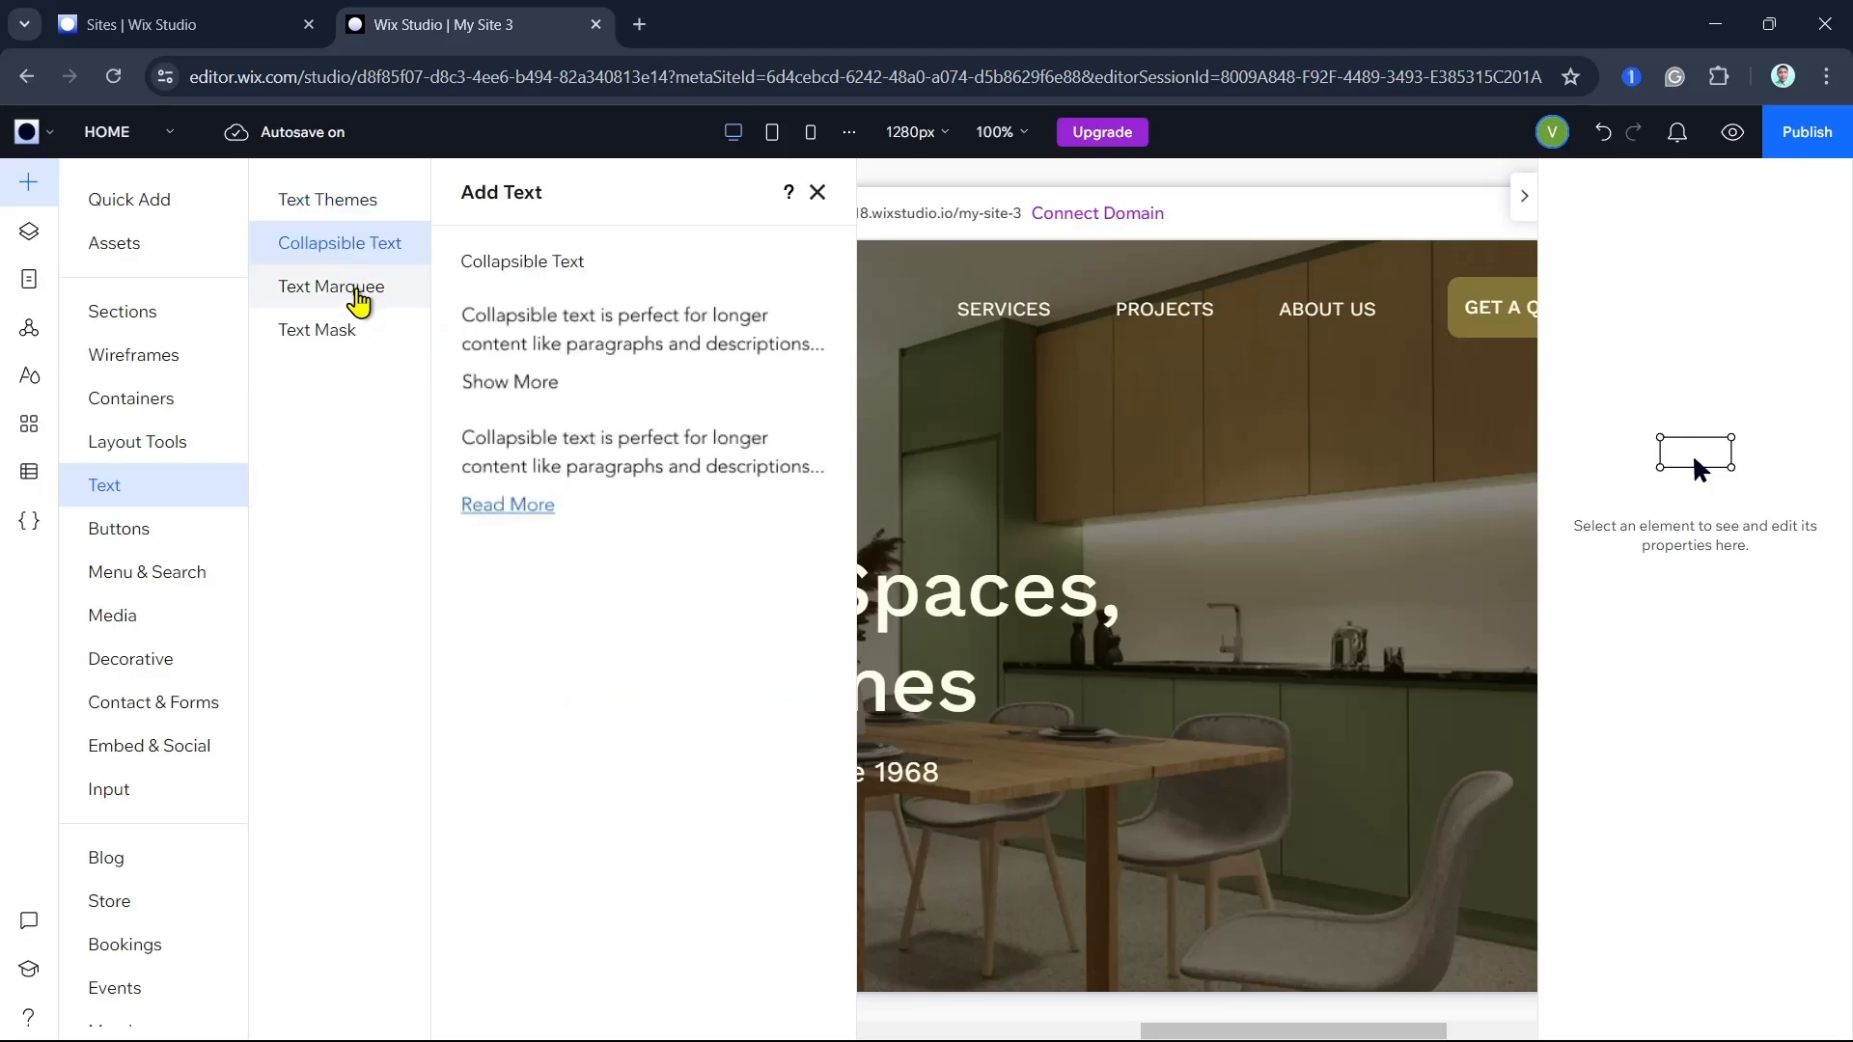
click(357, 304)
click(352, 338)
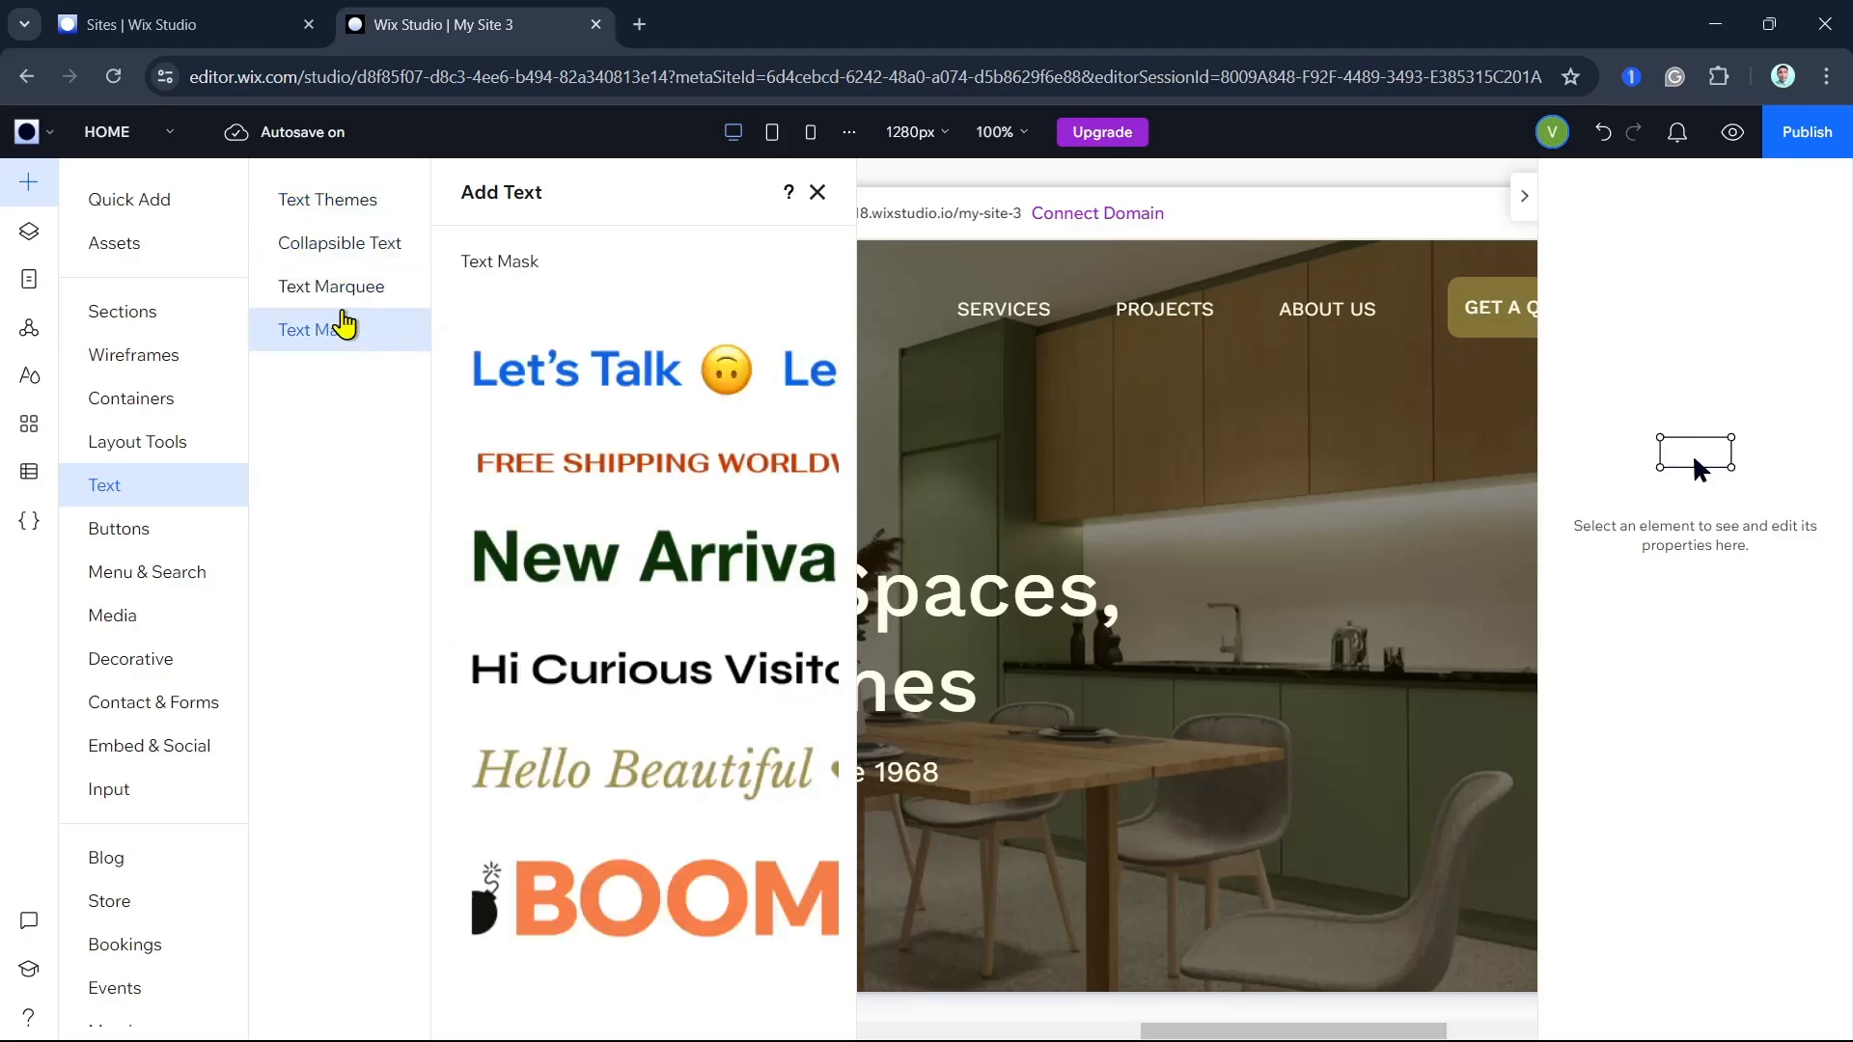
scroll(685, 714, down, 6)
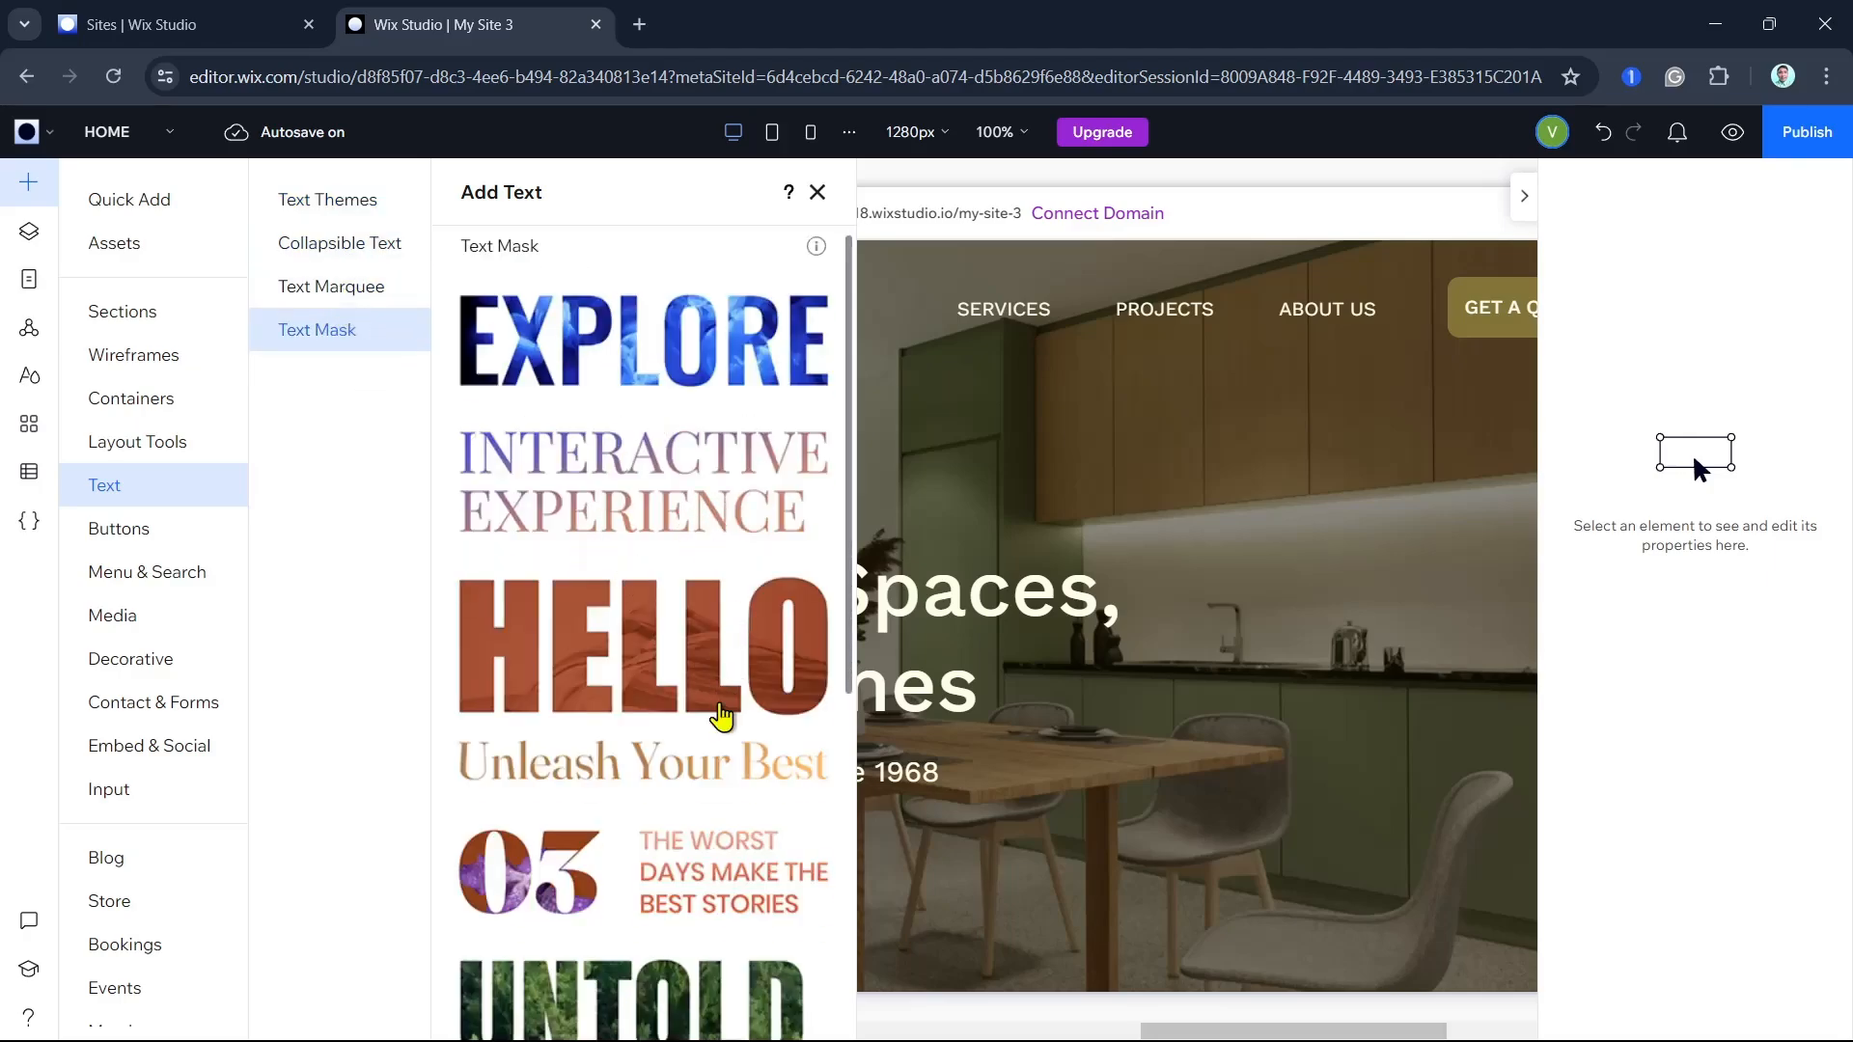
scroll(689, 719, up, 2)
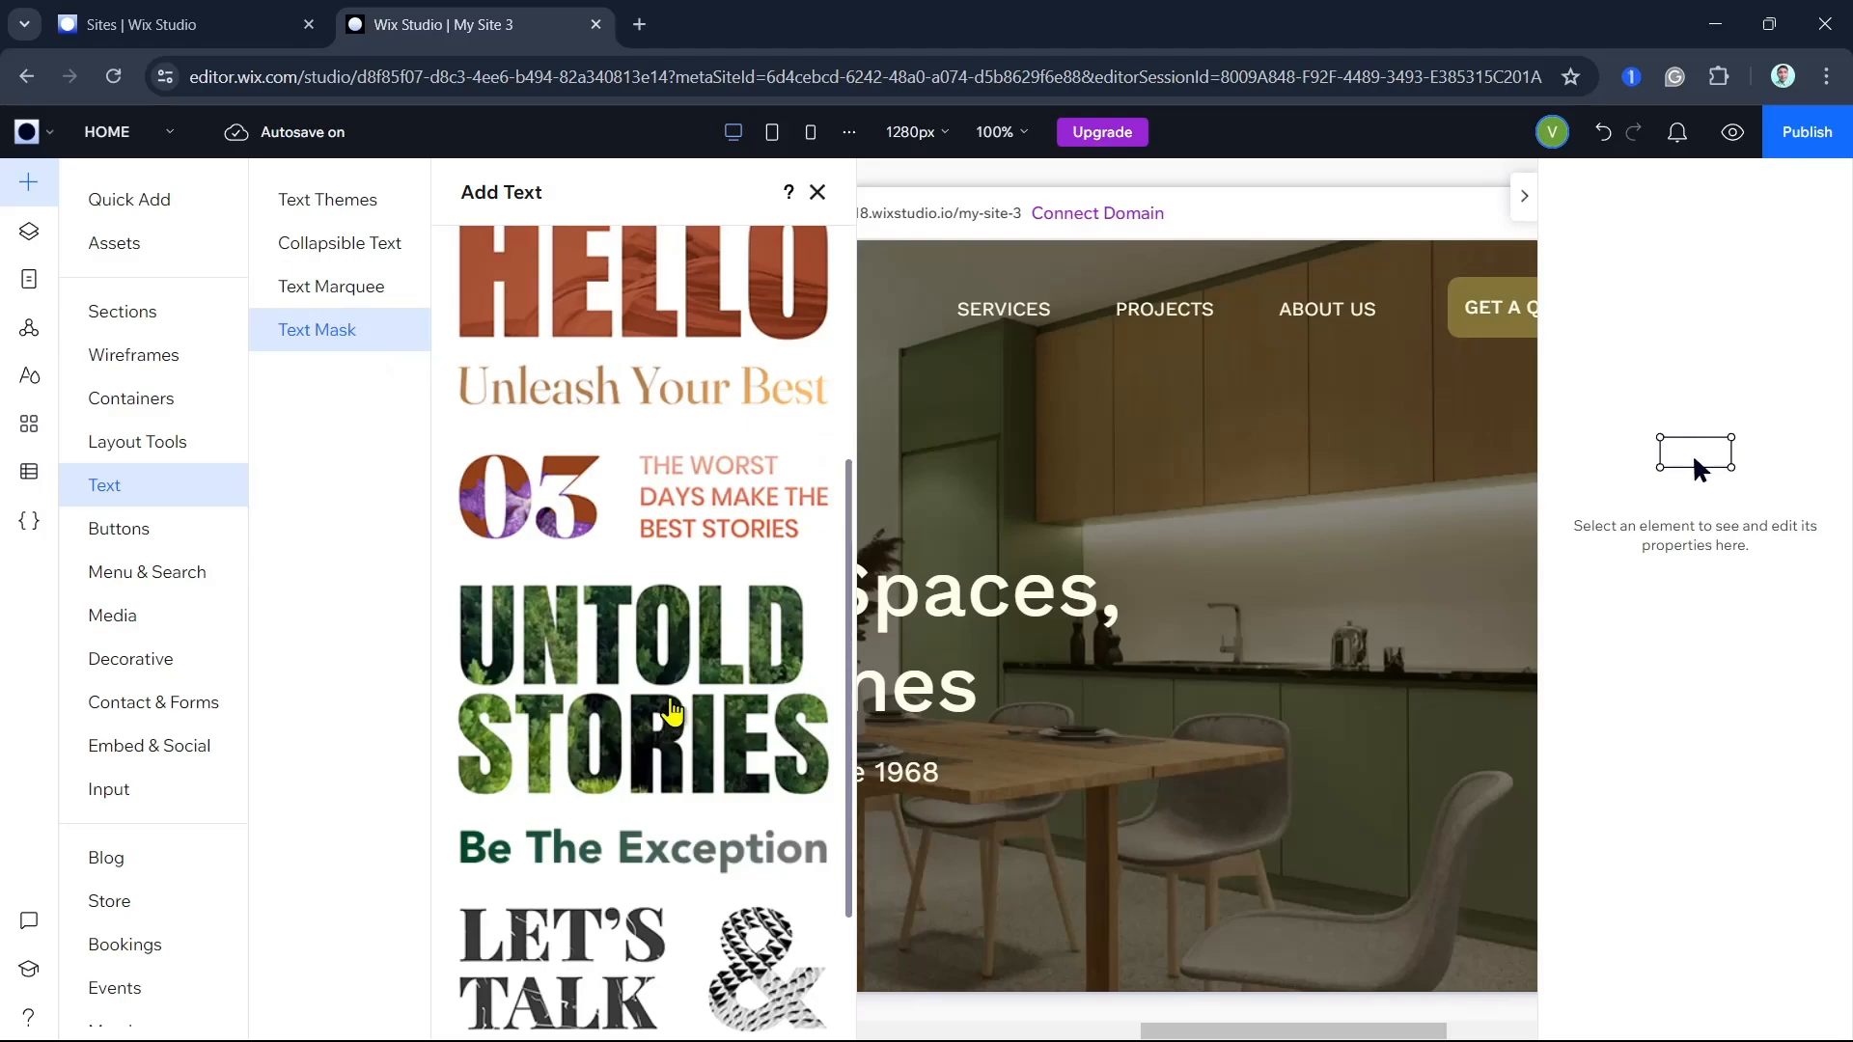
scroll(673, 712, down, 2)
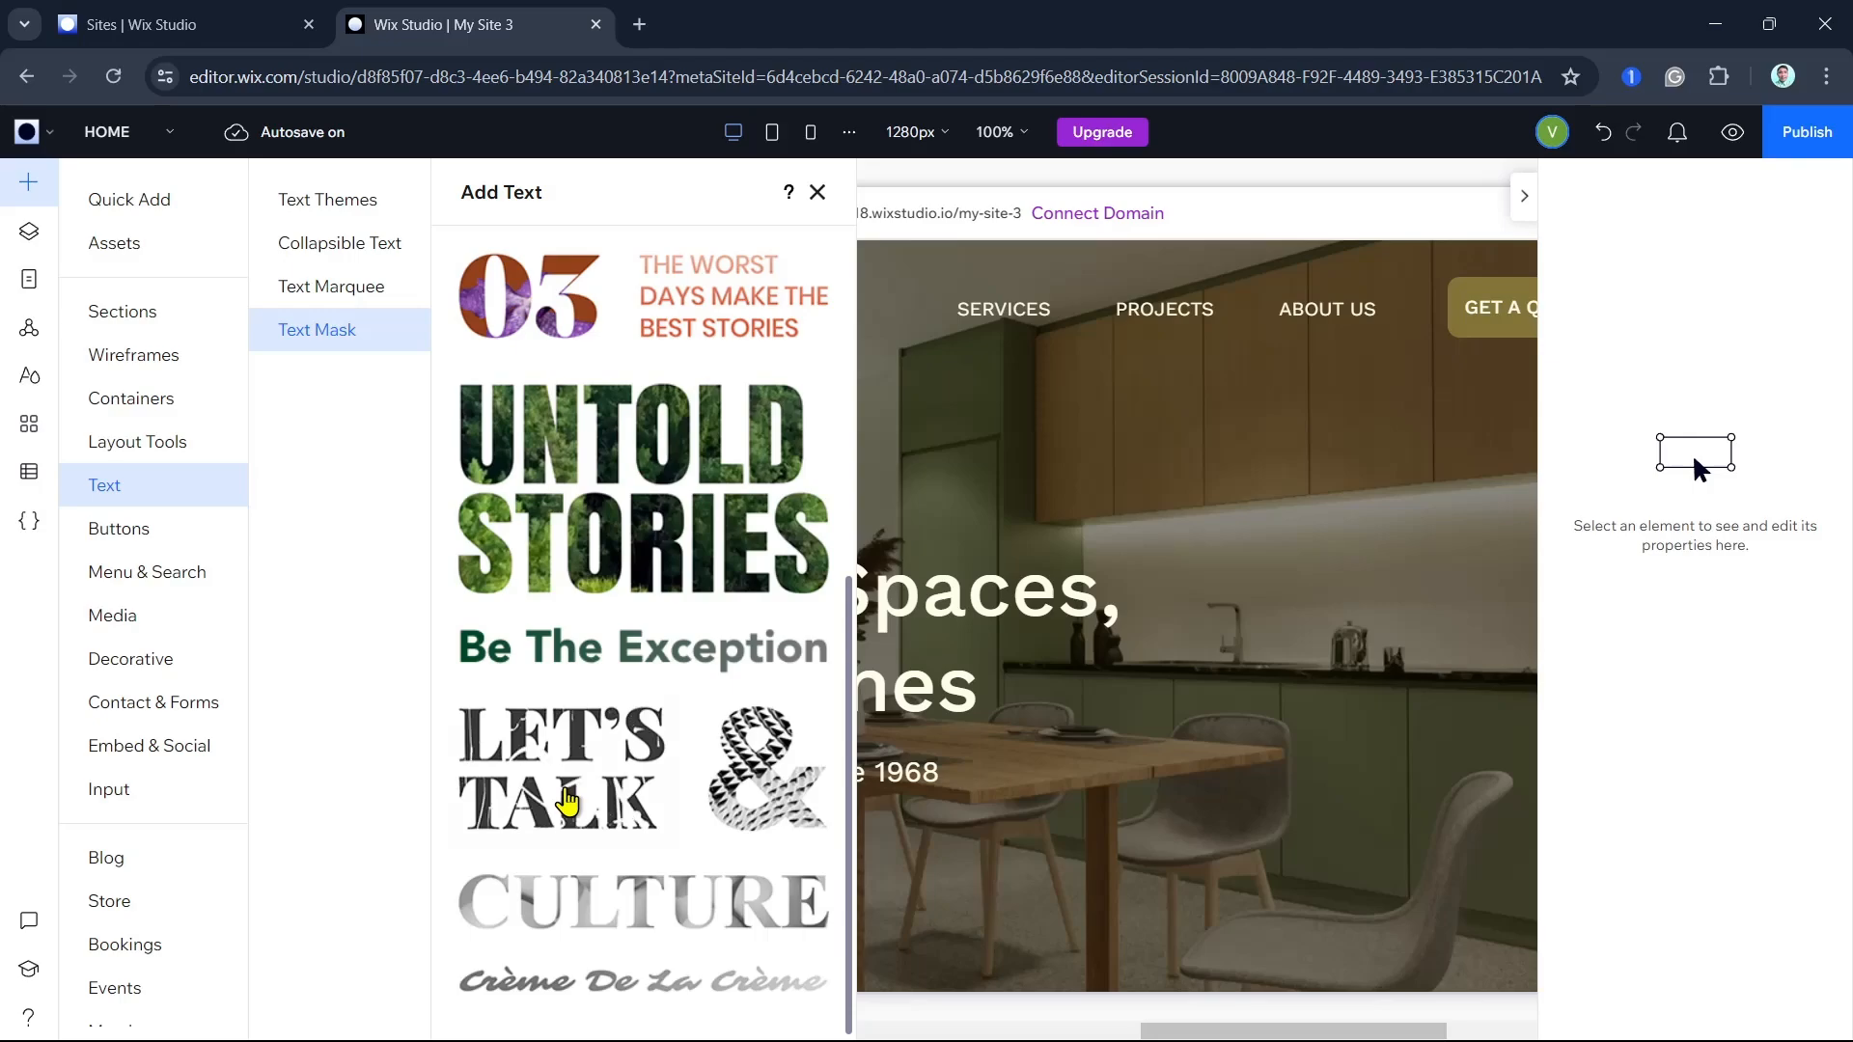
drag(566, 801, 384, 459)
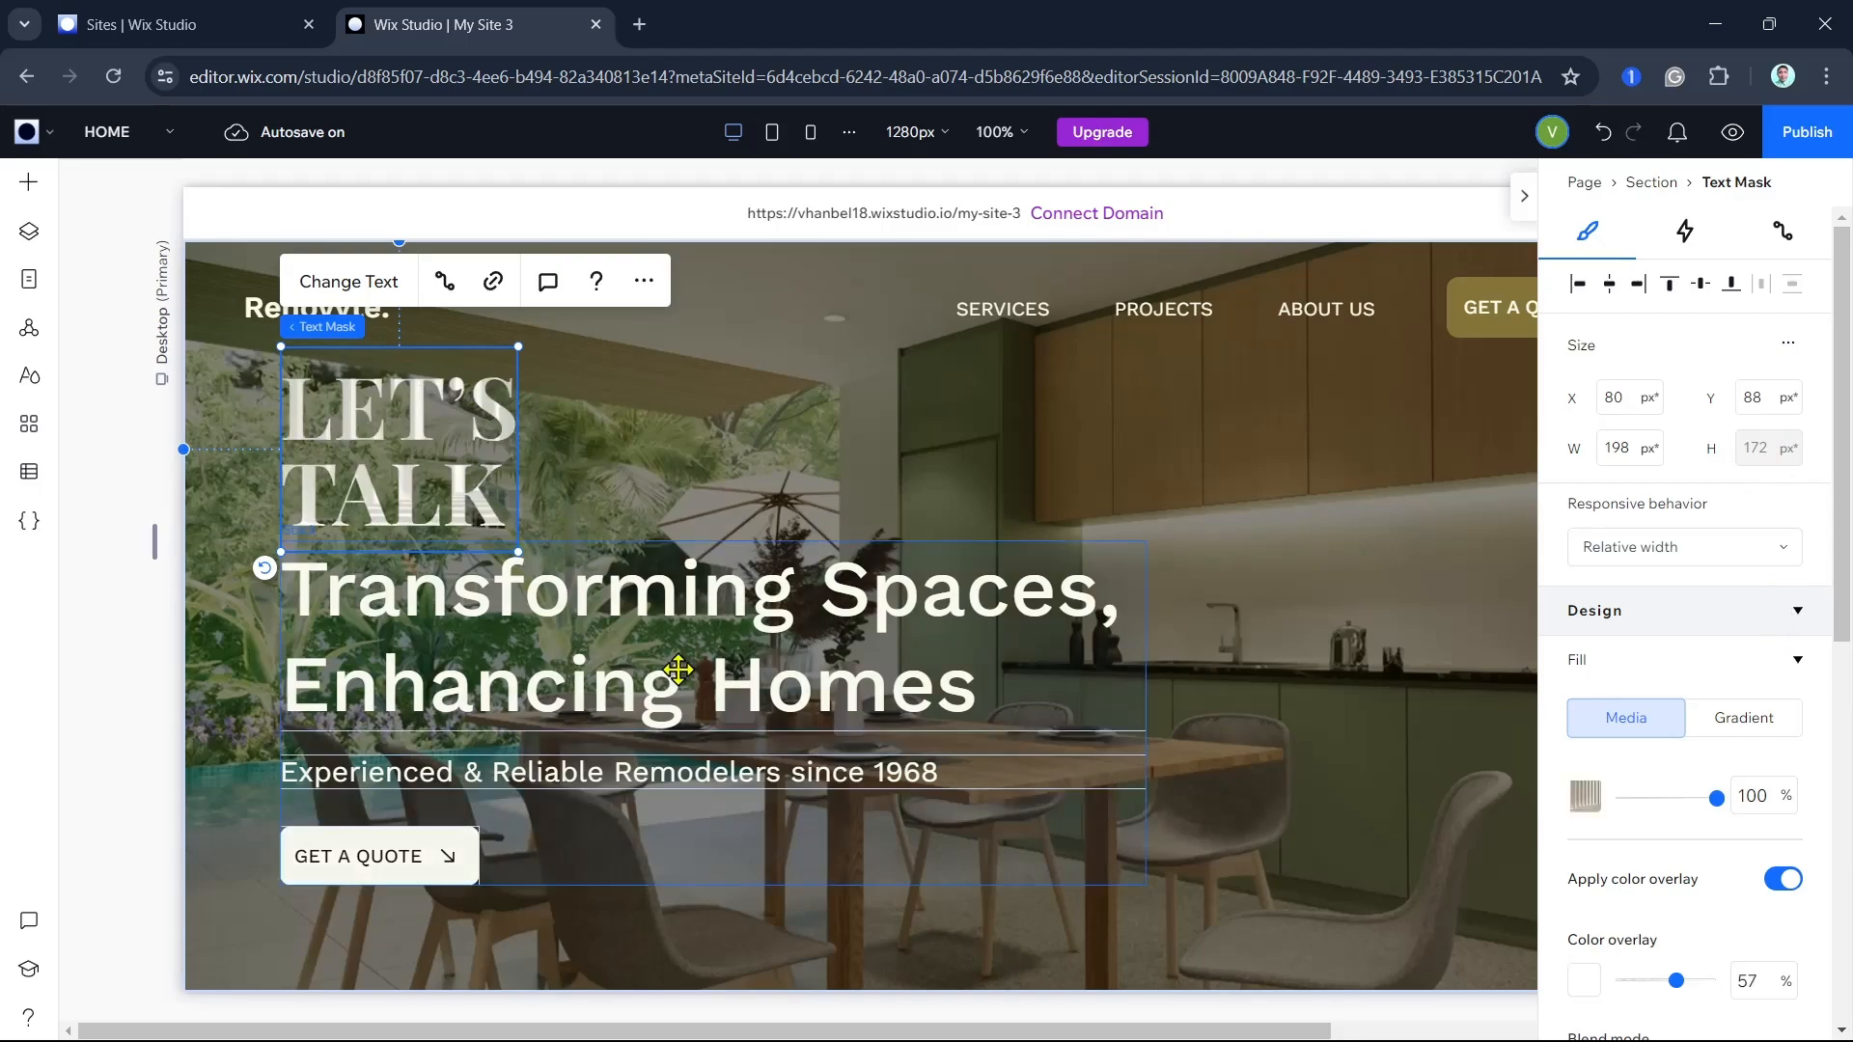
- Delete the hero text block containing the "Transforming Spaces, Enhancing Homes" heading, its subtitle and the quote button
click(670, 682)
key(Delete)
click(562, 633)
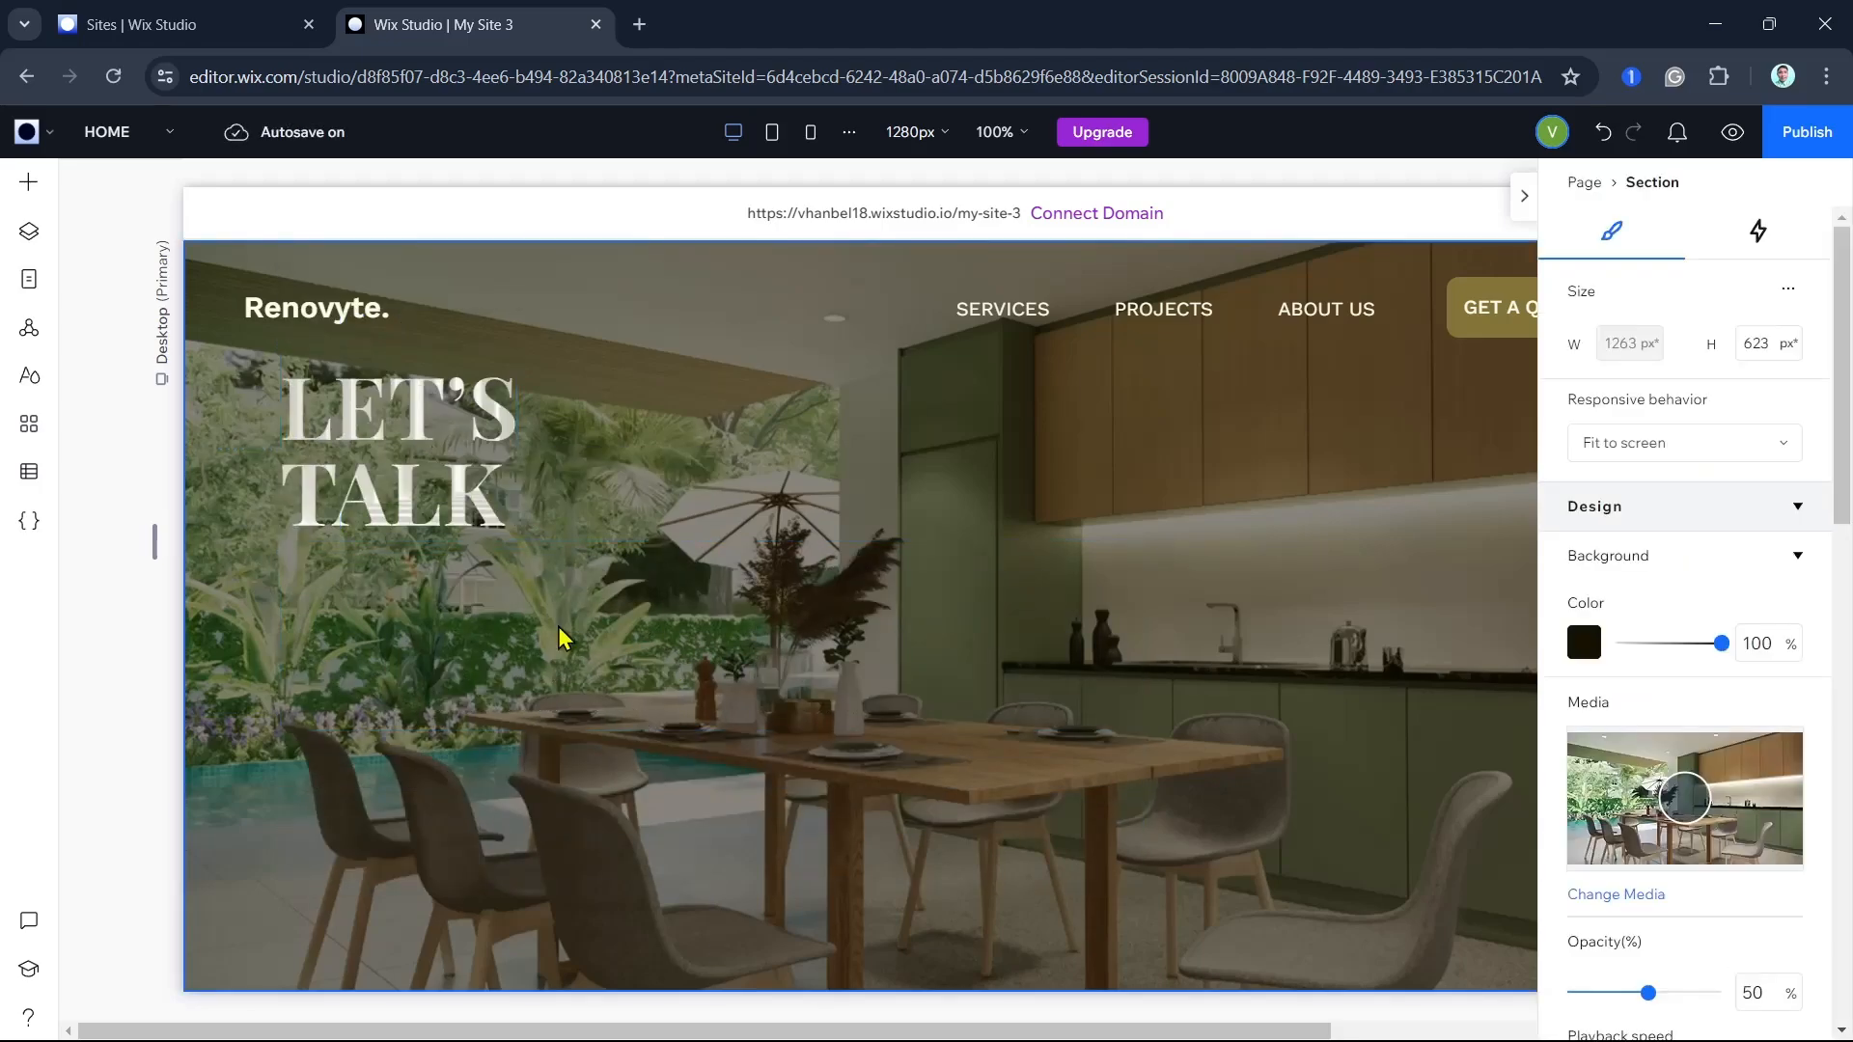
- Enlarge the "LET'S TALK" text mask to about 541 px wide and move it to about X 84, Y 111 px
click(426, 472)
drag(525, 570, 952, 868)
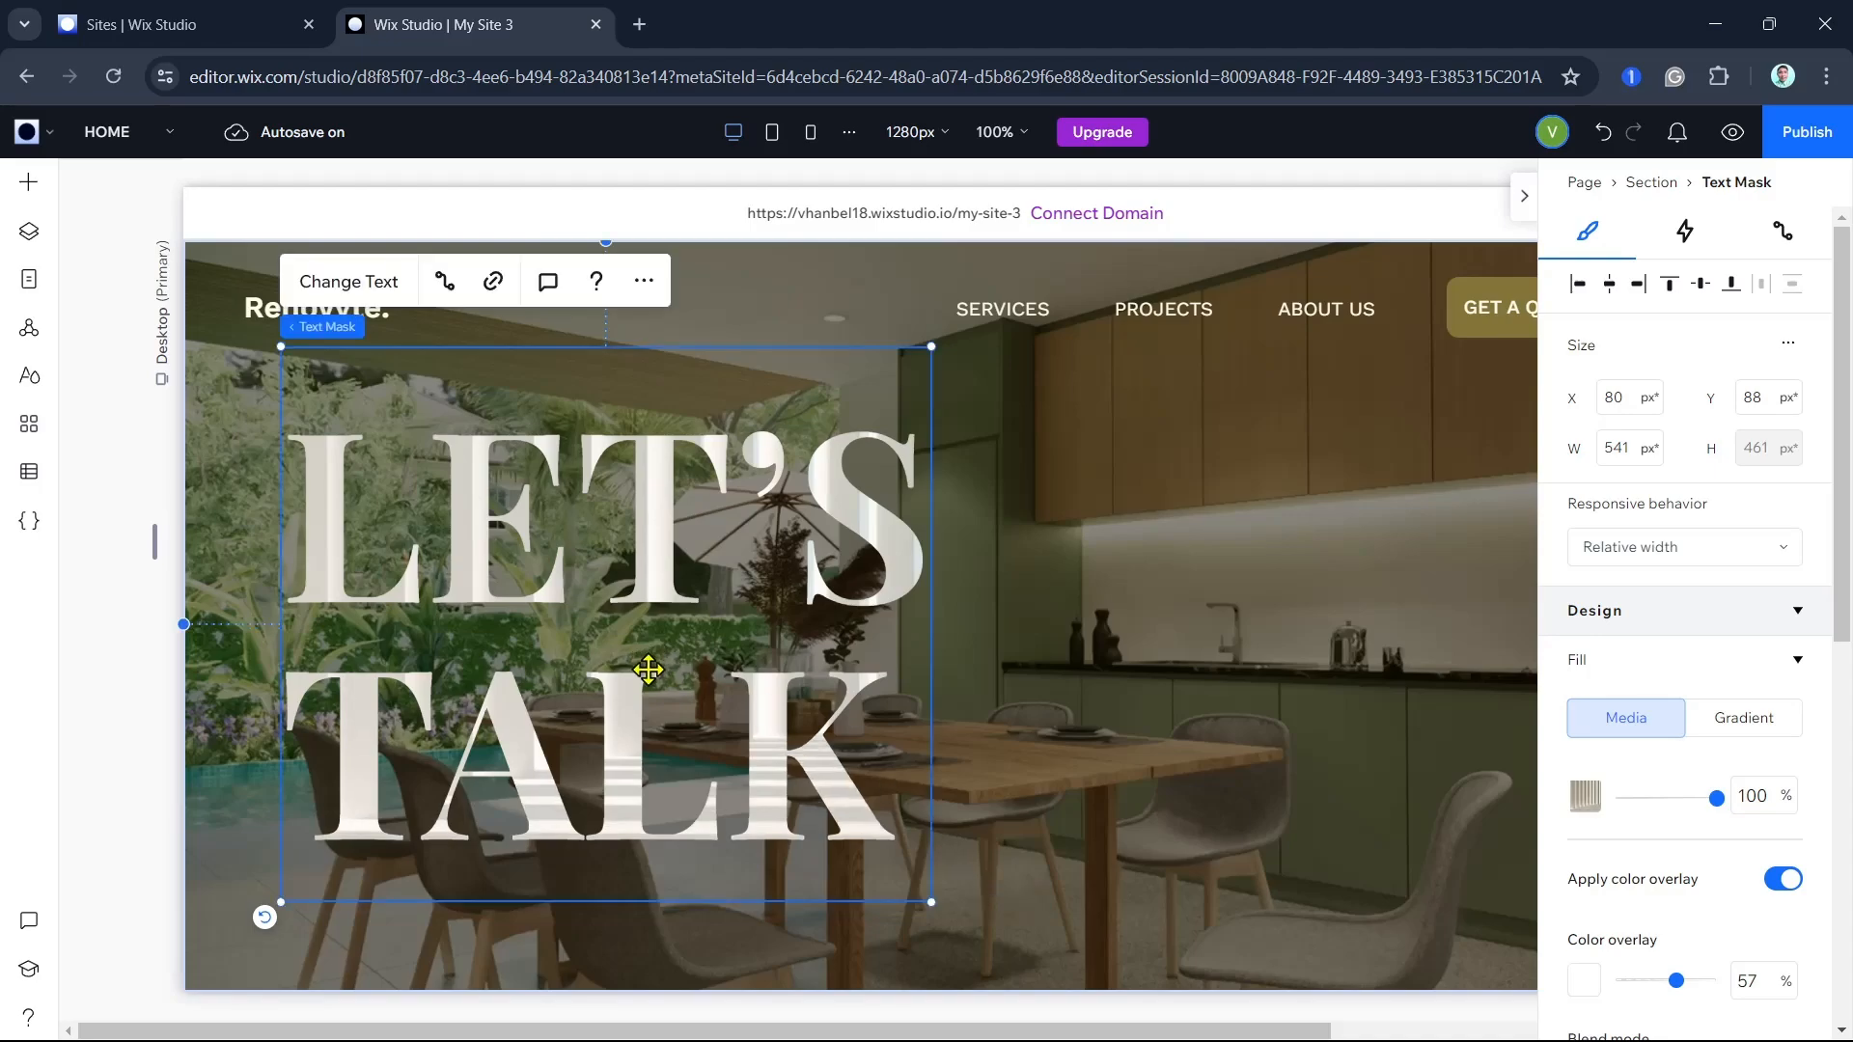
drag(649, 670, 650, 683)
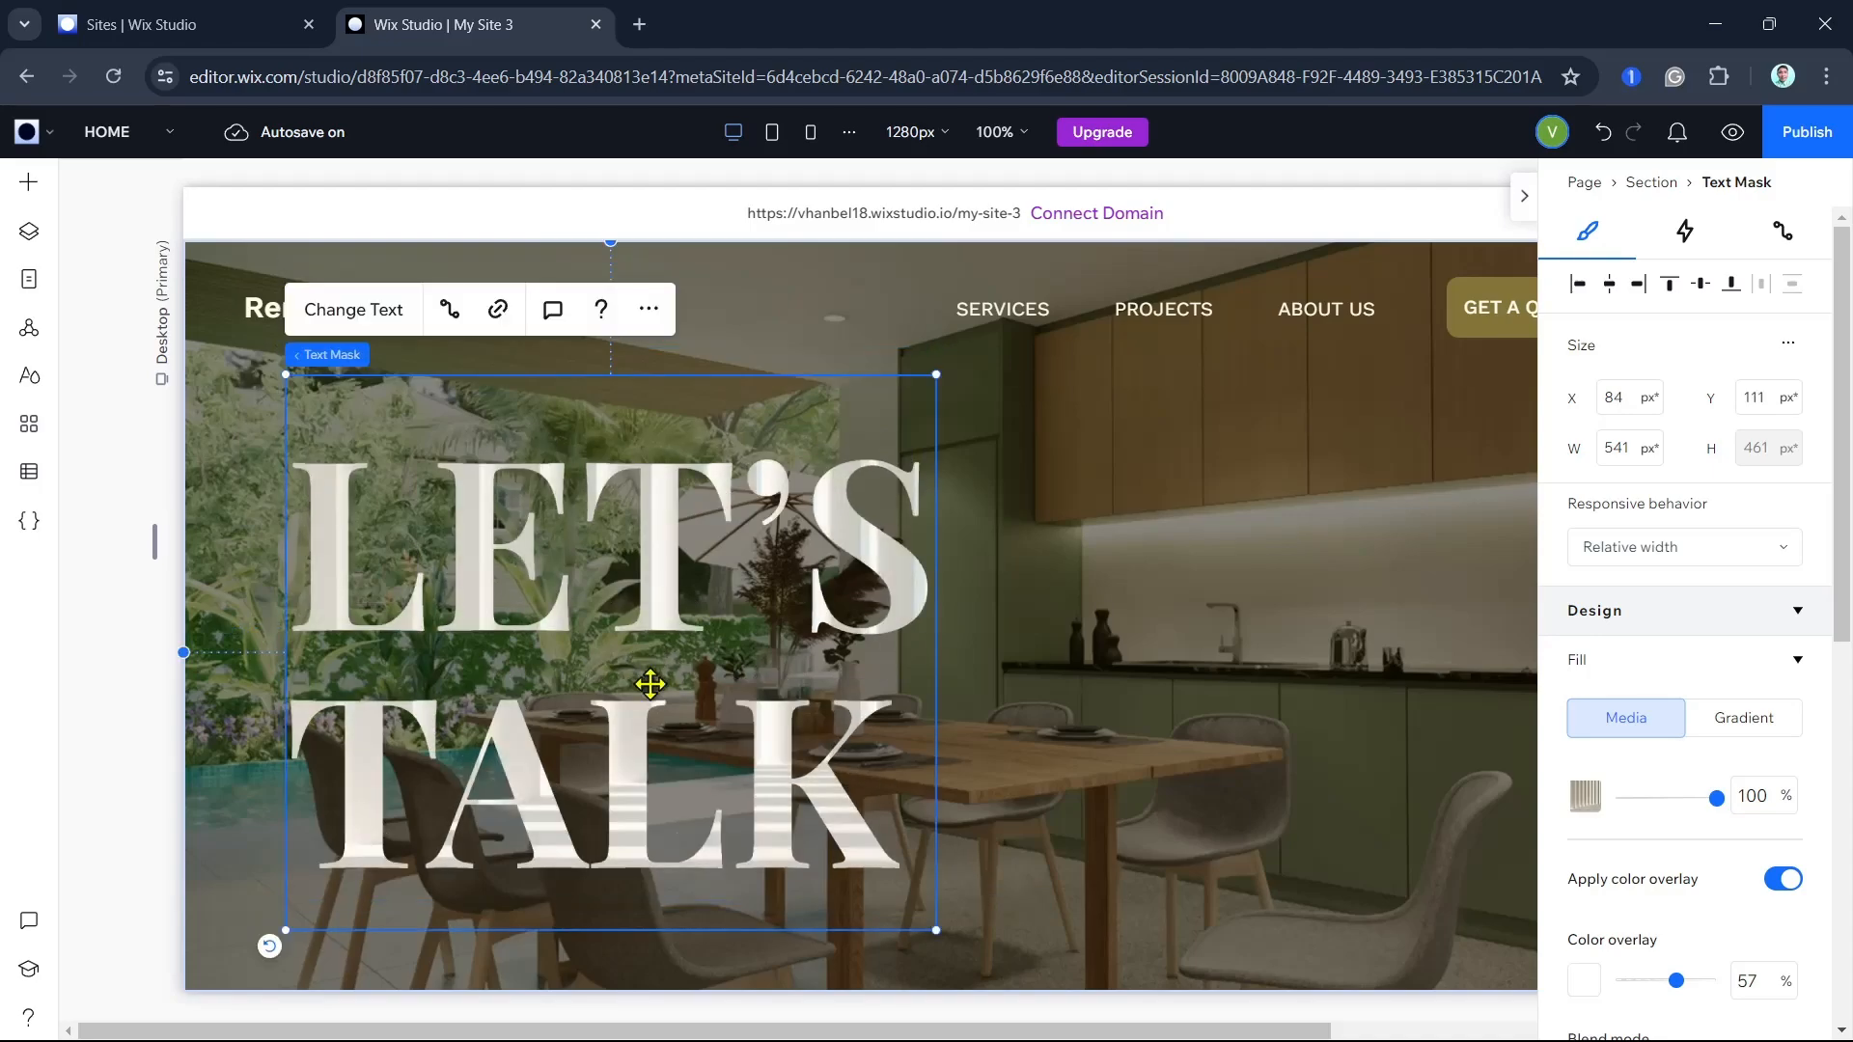
- Enable the shadow on the "LET'S TALK" text mask
scroll(1727, 719, down, 6)
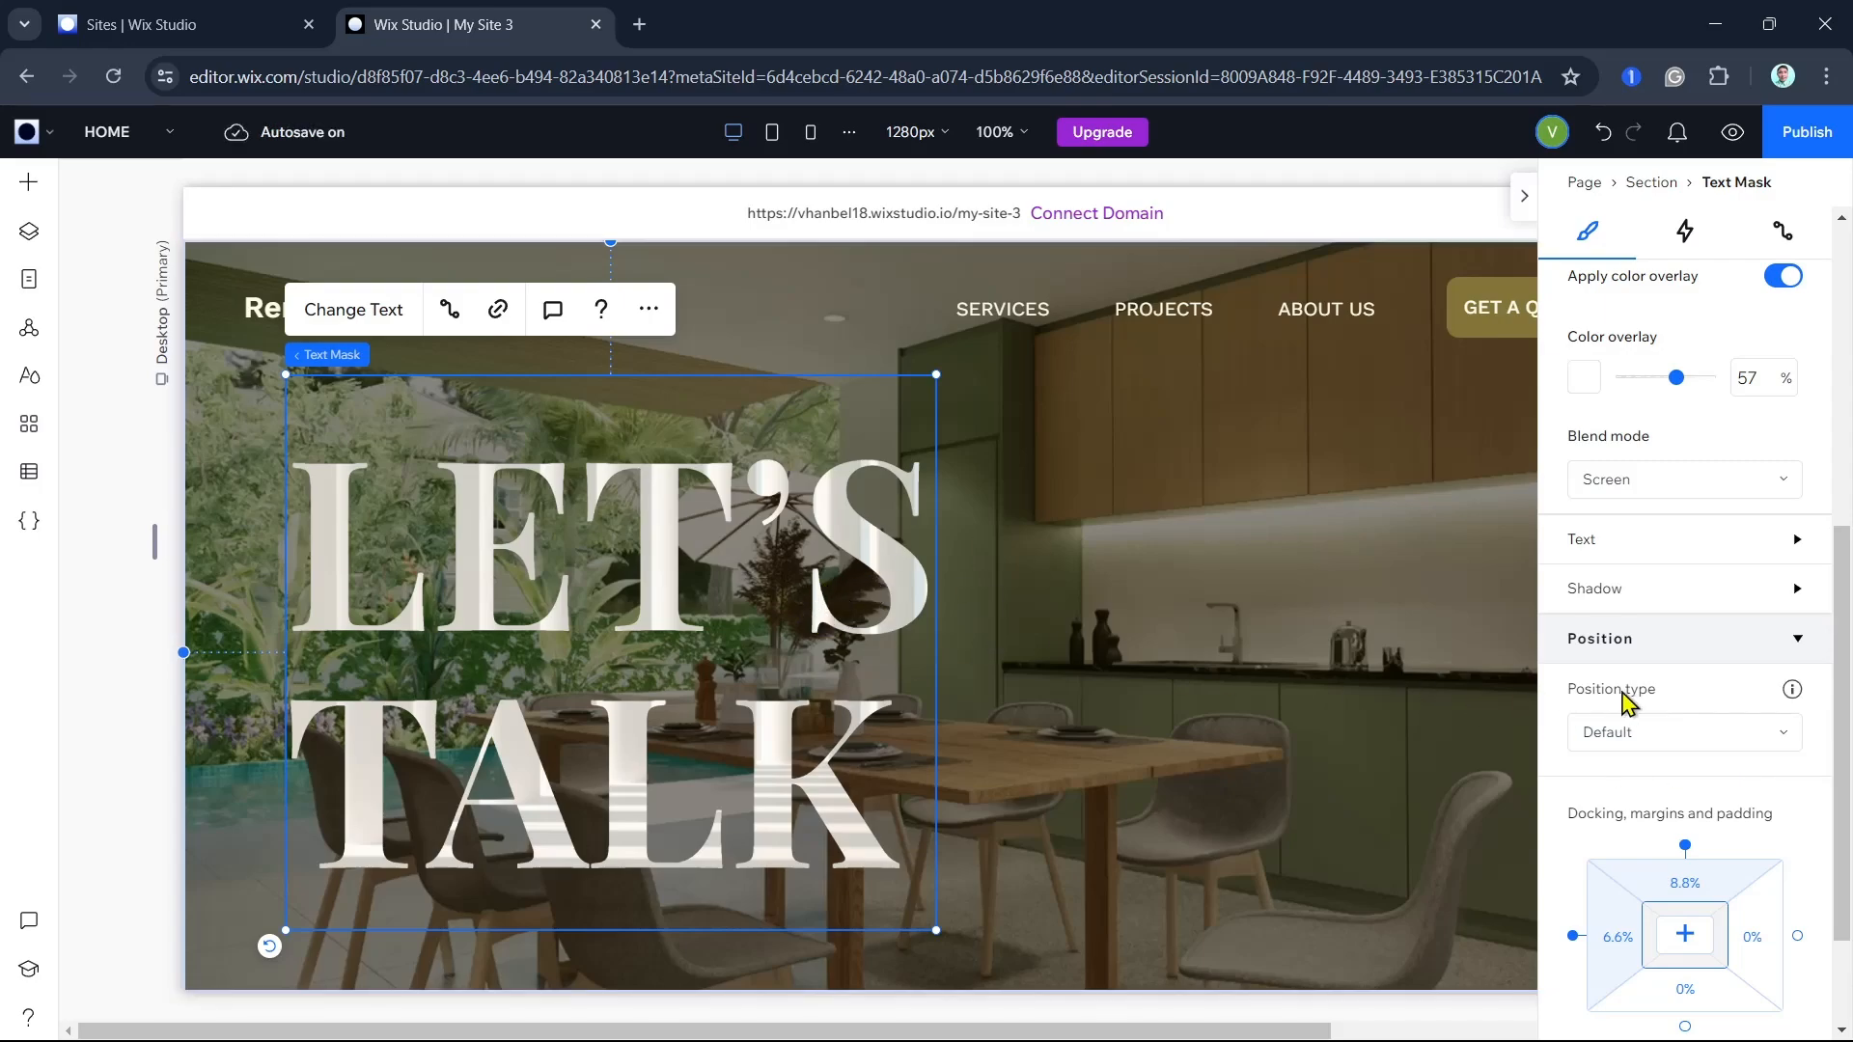
scroll(1814, 772, up, 1)
click(1795, 630)
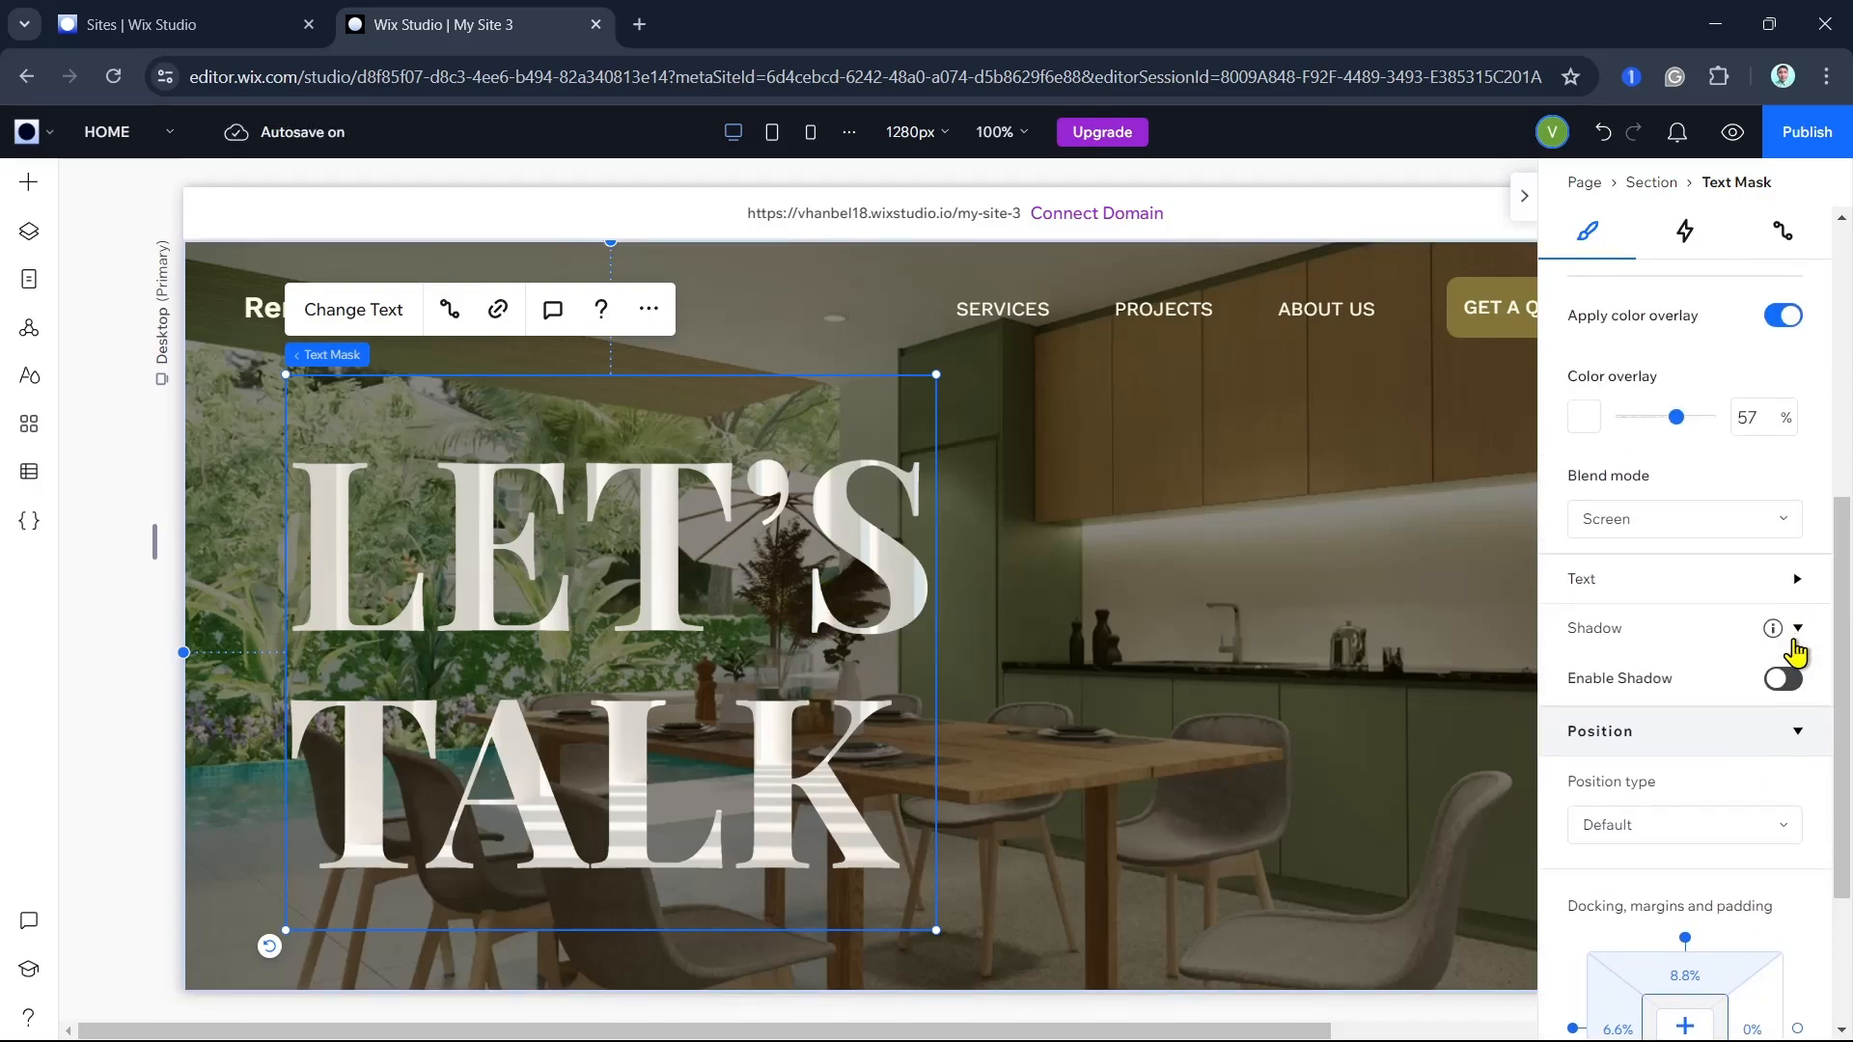
click(1781, 678)
click(1781, 680)
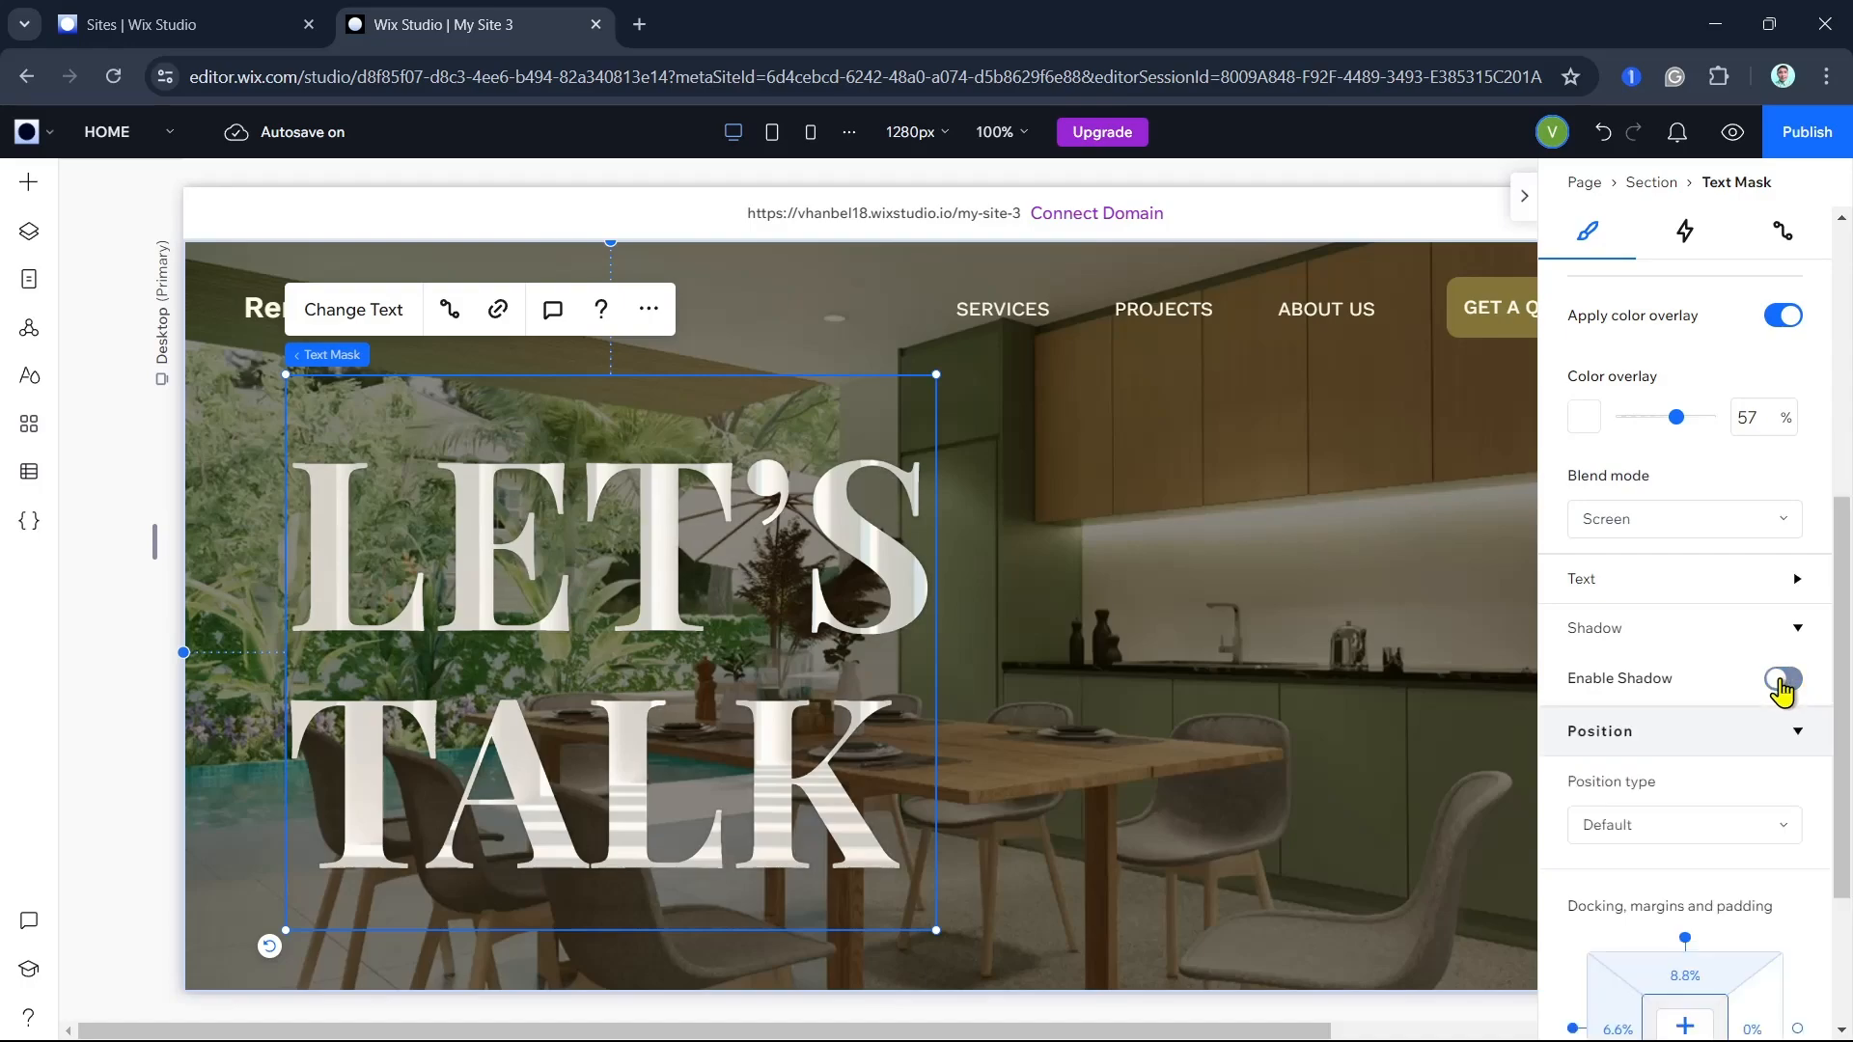
click(1784, 680)
click(1785, 681)
click(1788, 682)
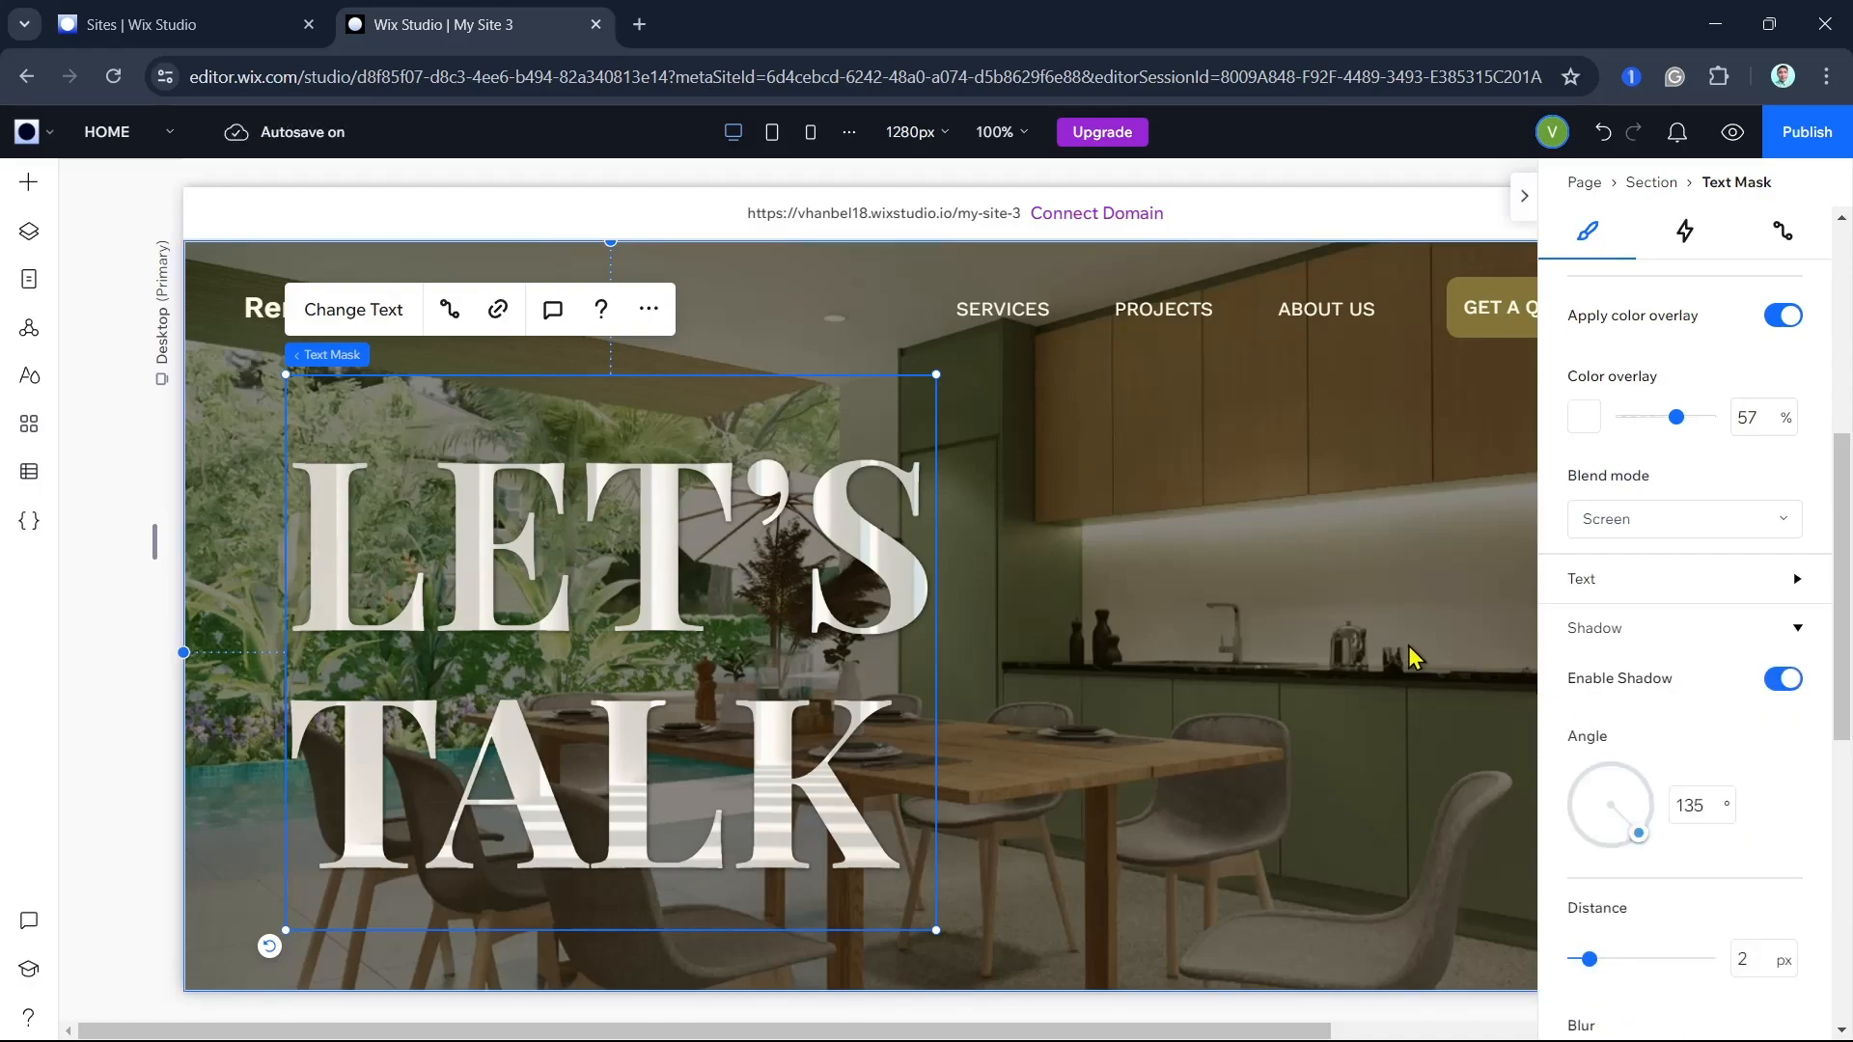
- Add an image beside the text mask in the hero section and enlarge it to about 437 by 291 px
click(29, 185)
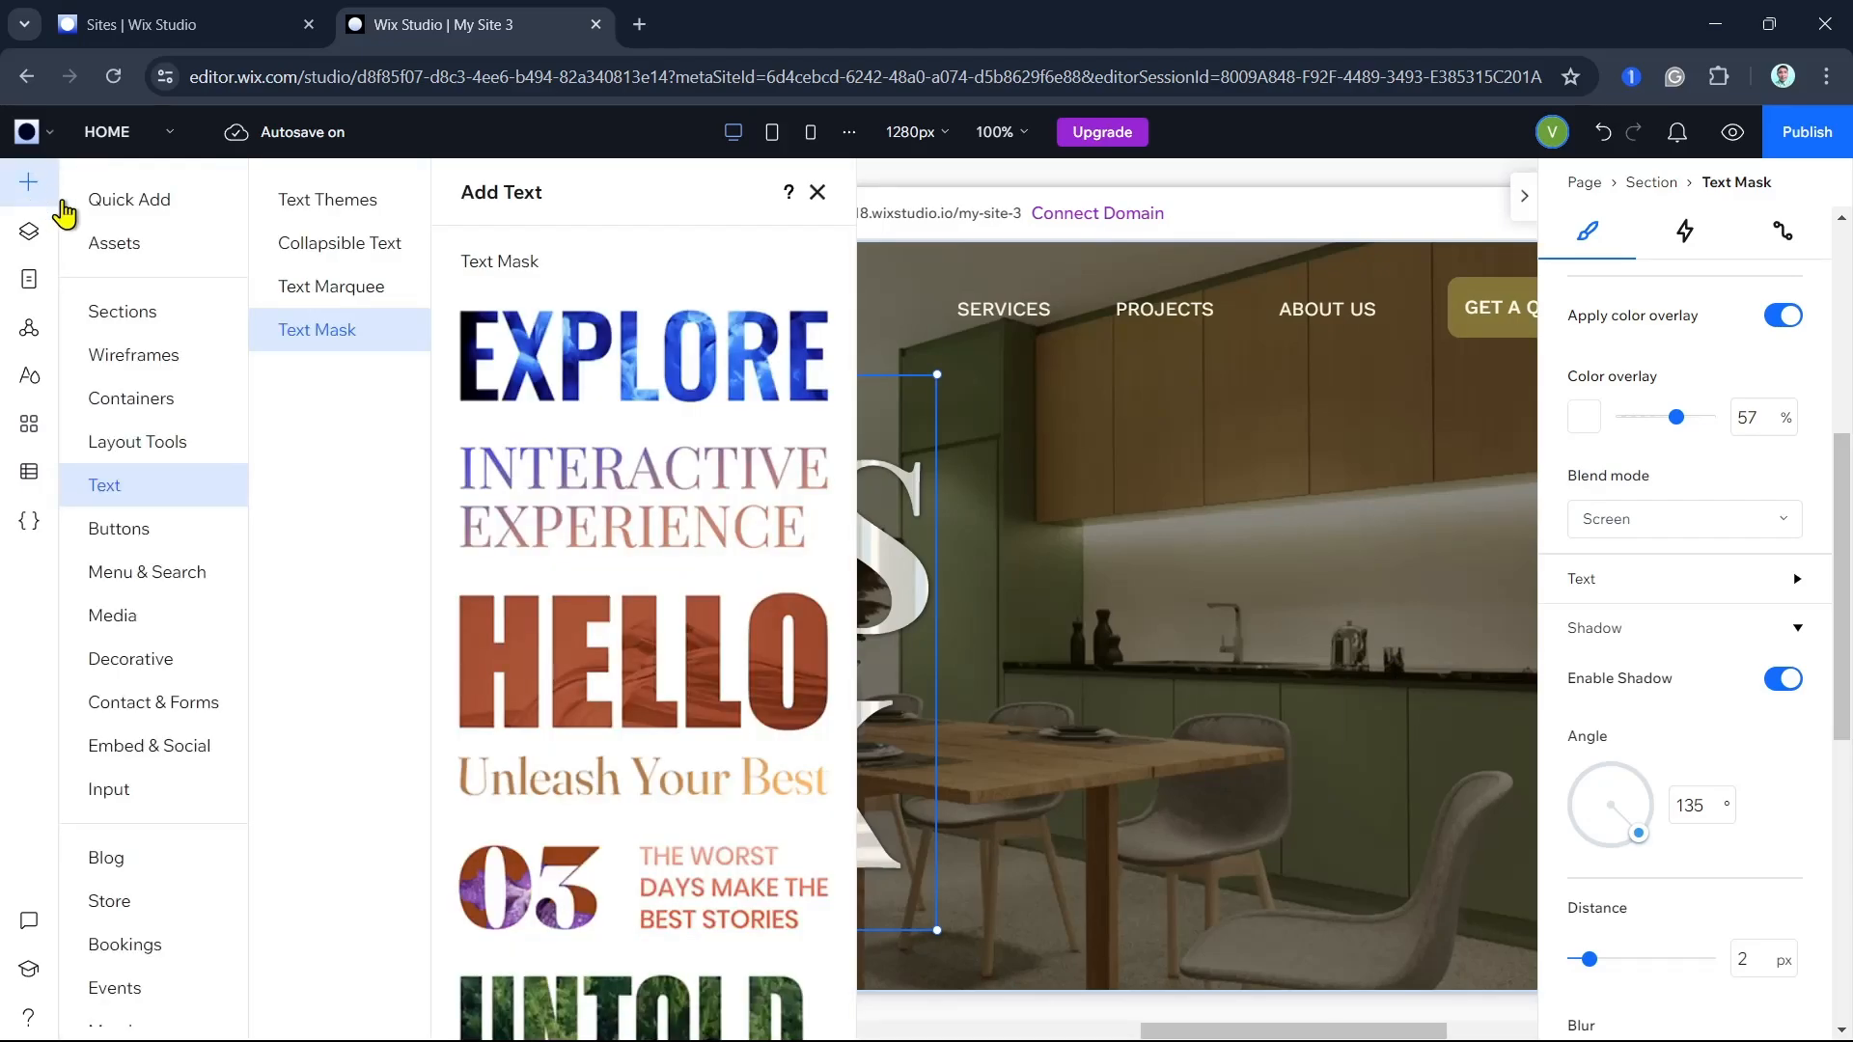
click(194, 201)
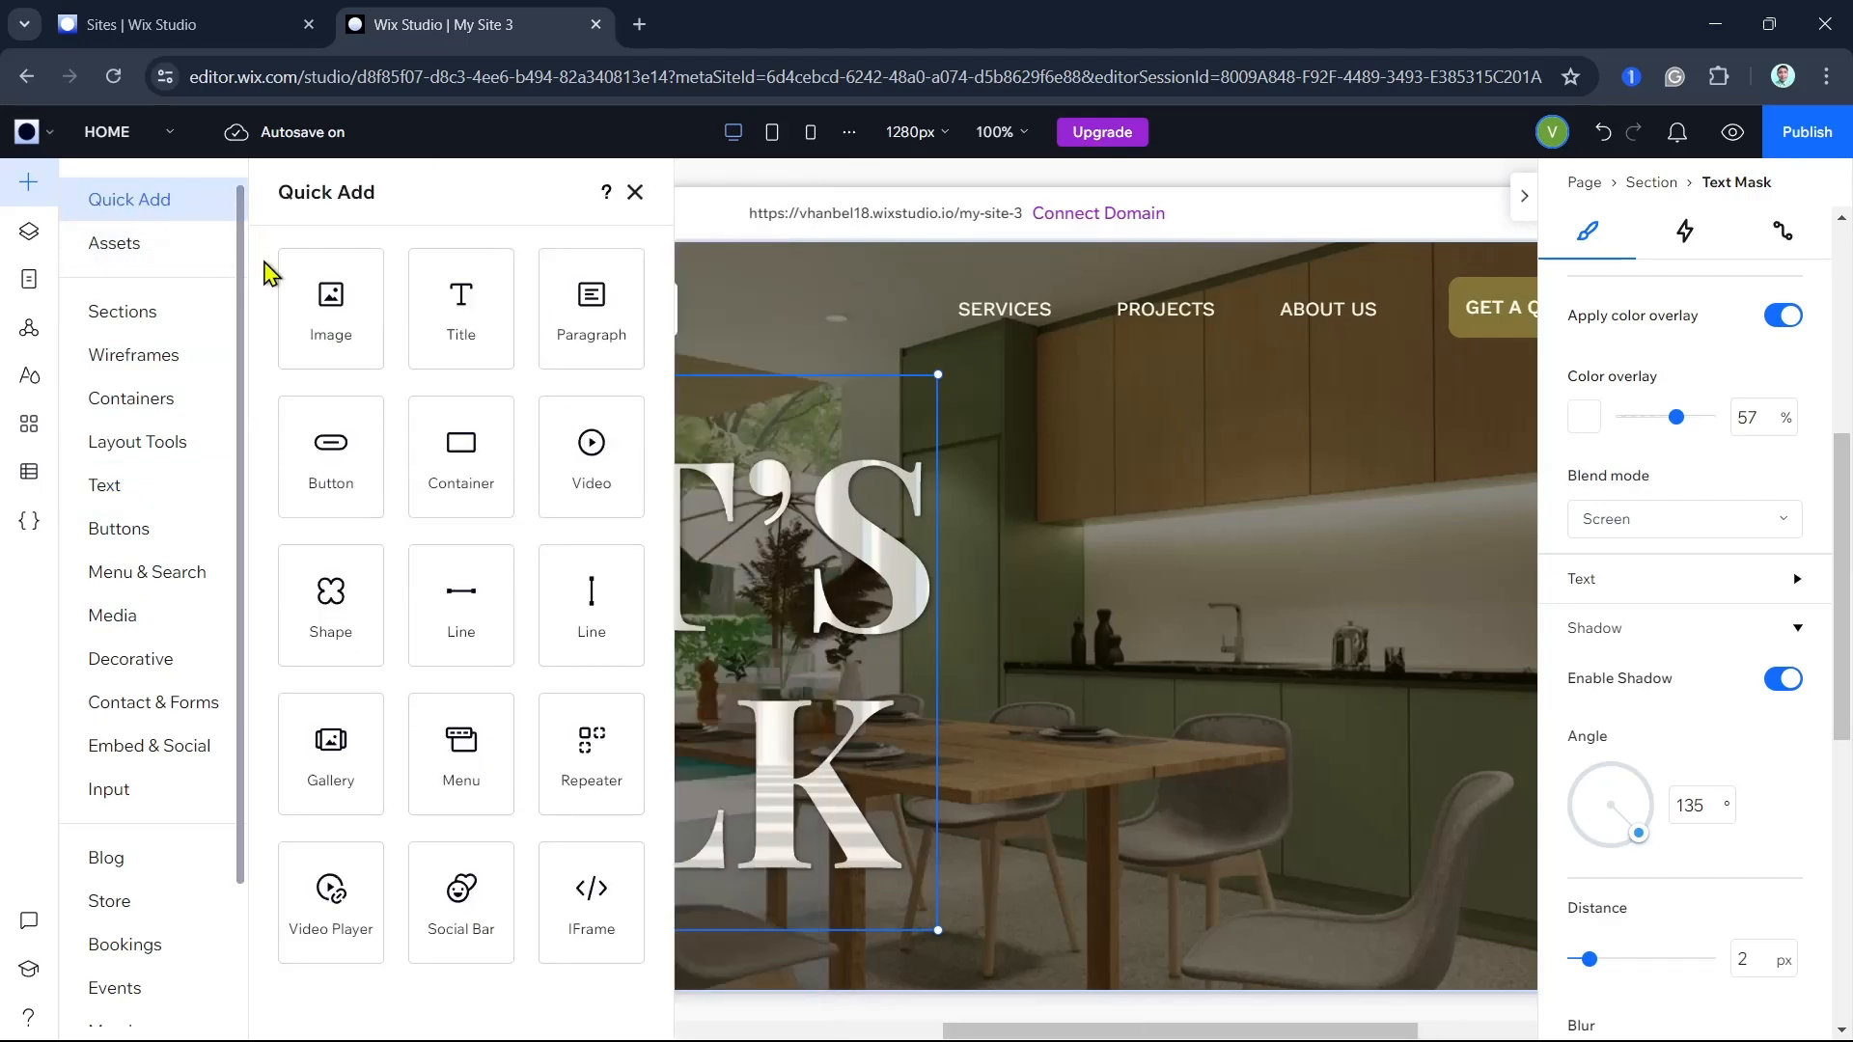
key(Escape)
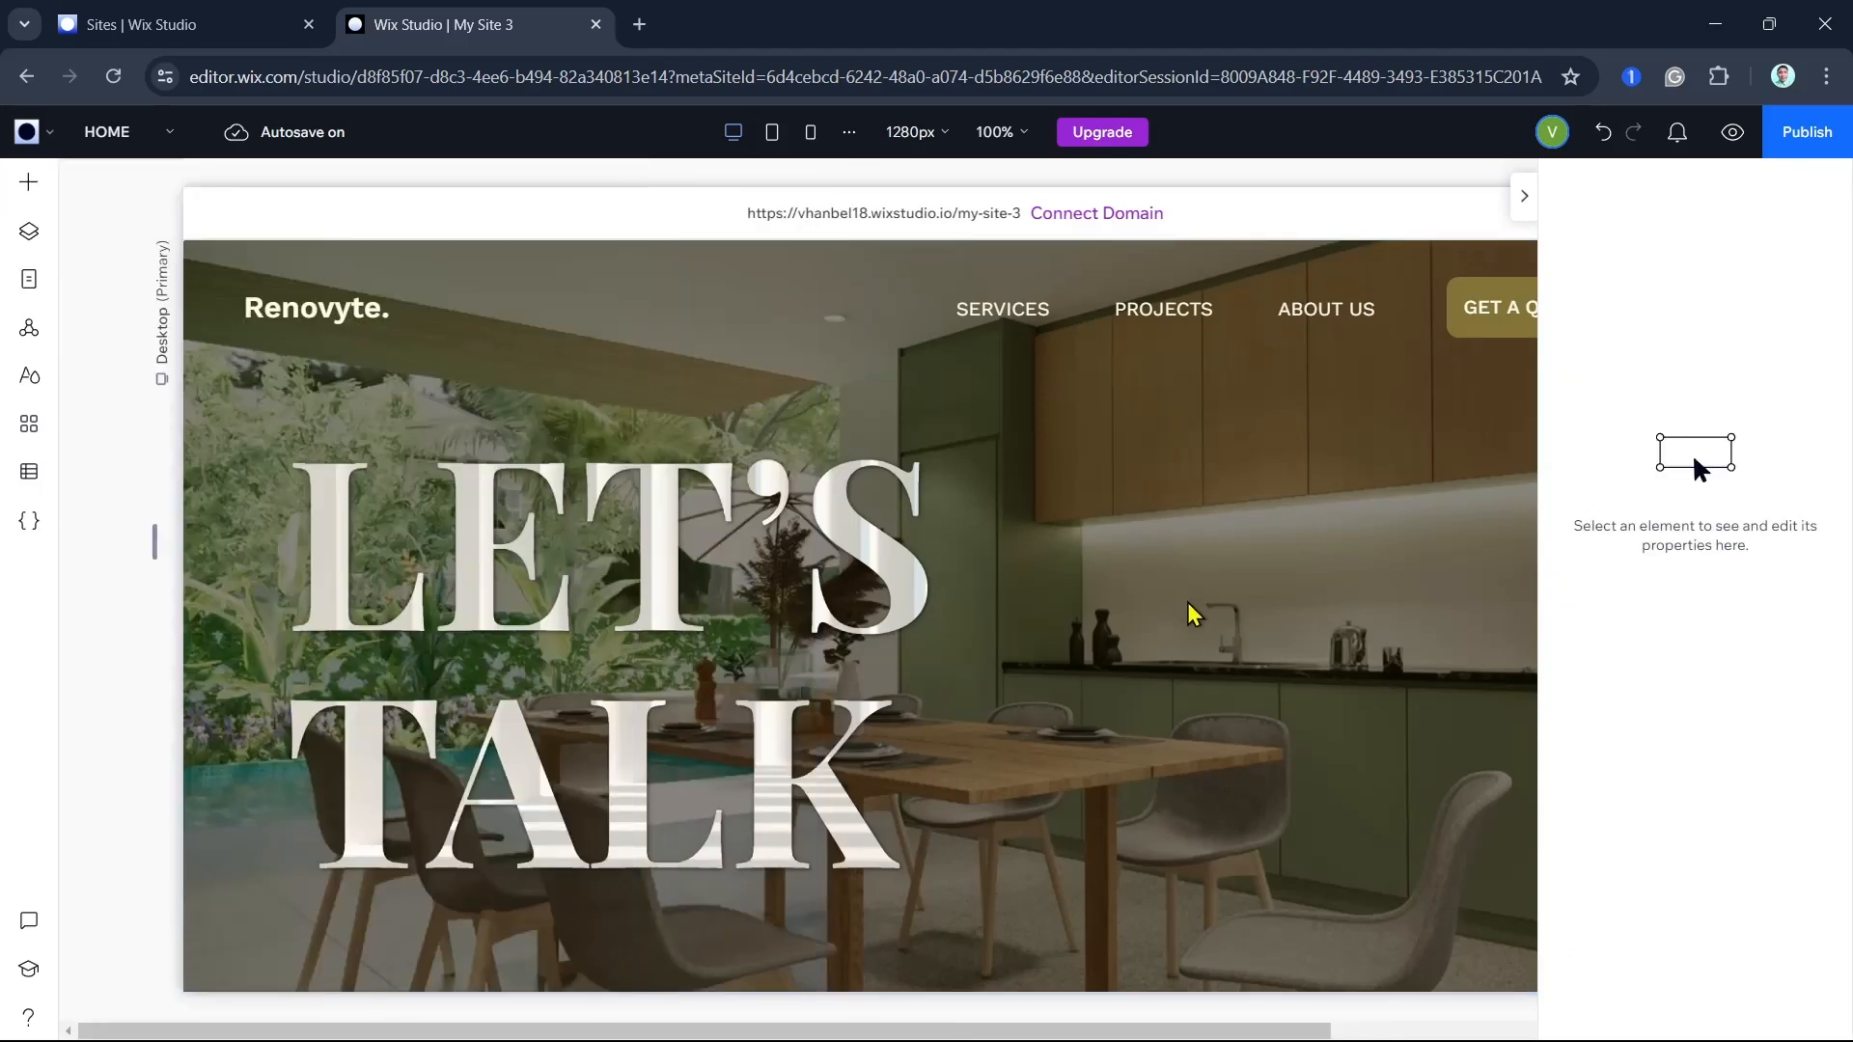
drag(1042, 605, 1261, 544)
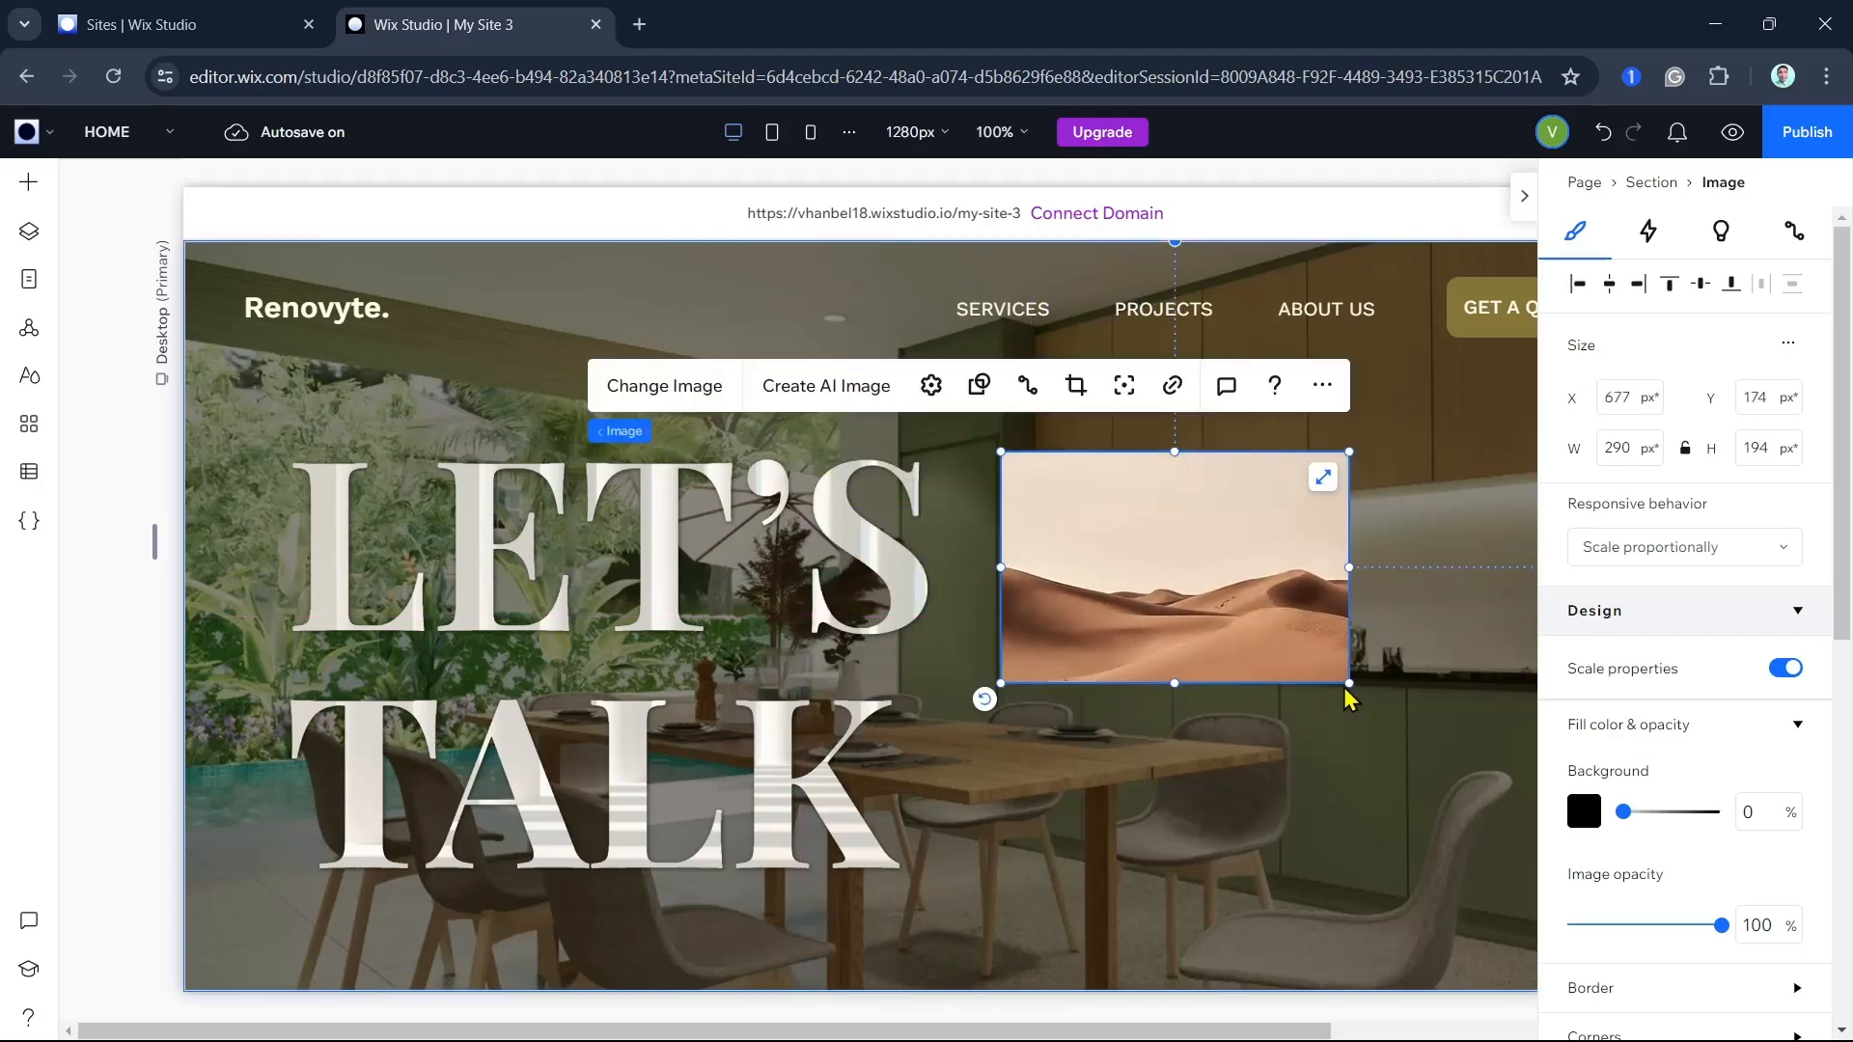
drag(1349, 683, 1435, 831)
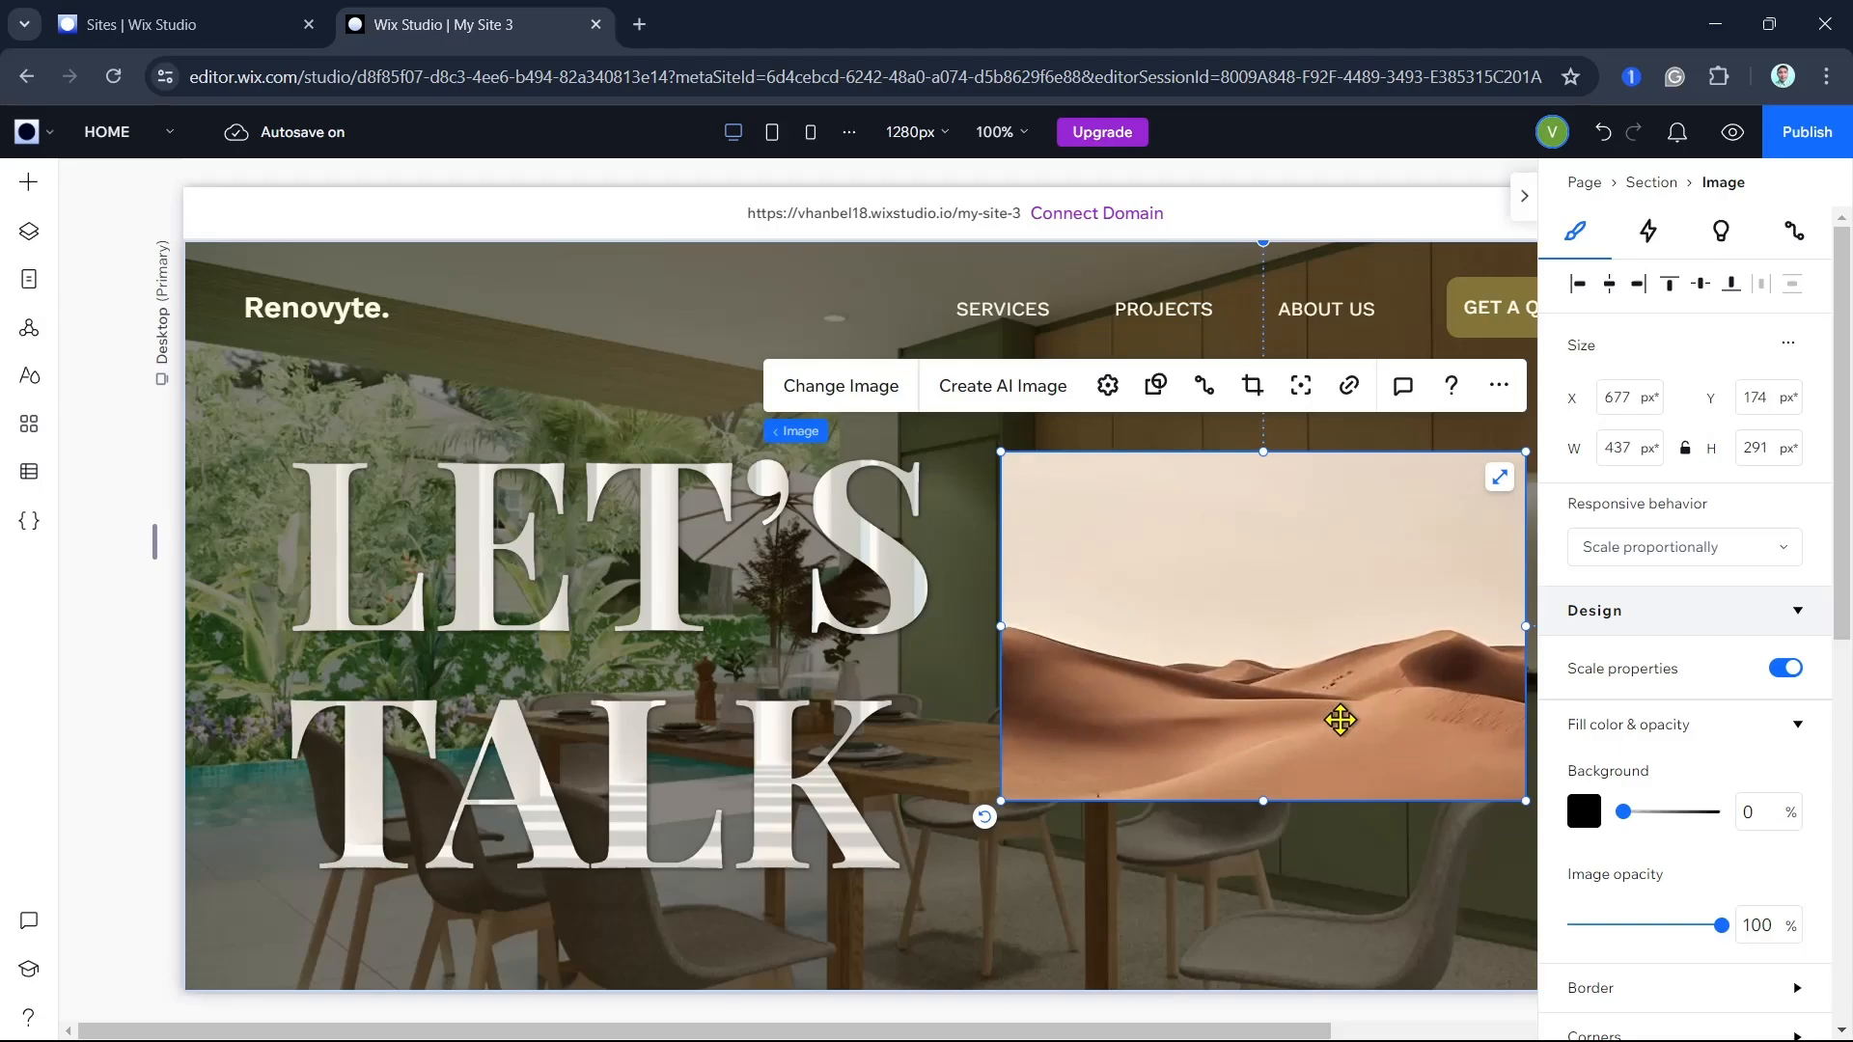
- Reposition the text mask at about X 50, Y 111 px and the image at about X 632, Y 196 px
mouse_move(1306, 662)
mouse_down()
mouse_move(1270, 662)
mouse_move(1280, 686)
mouse_up()
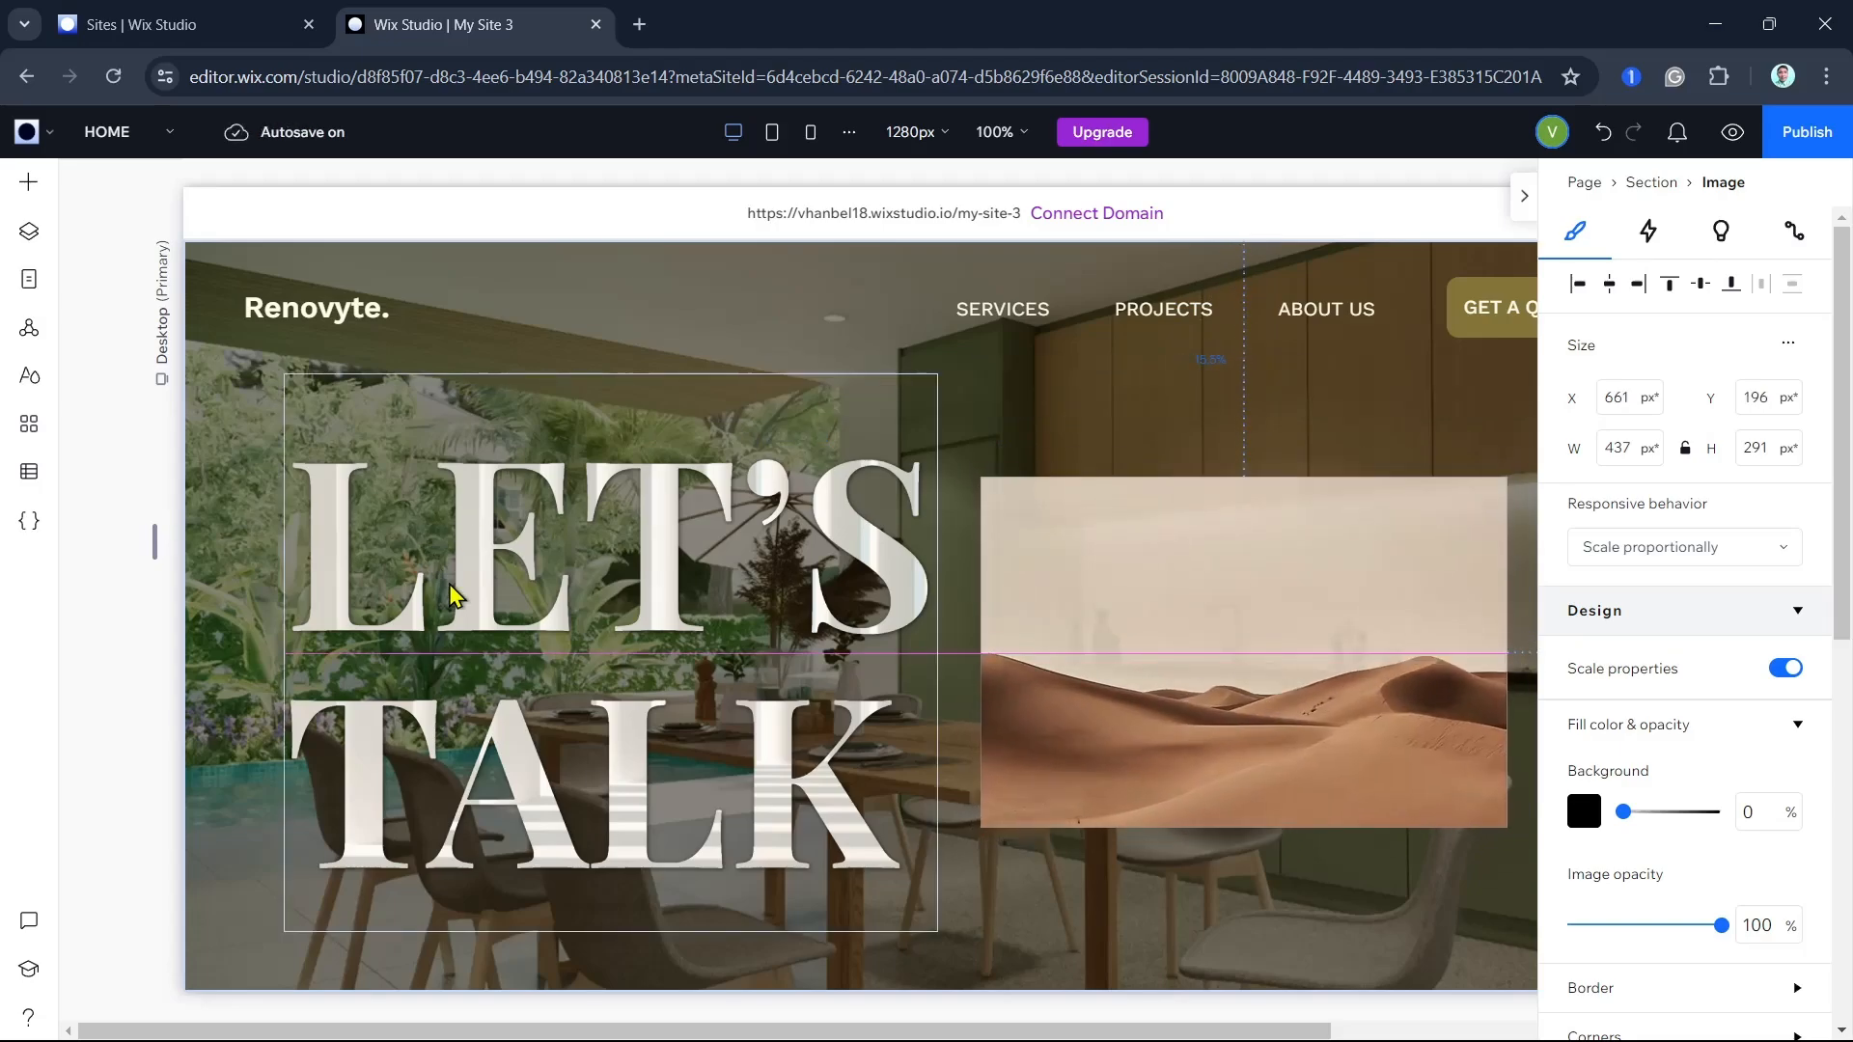
drag(468, 579, 421, 574)
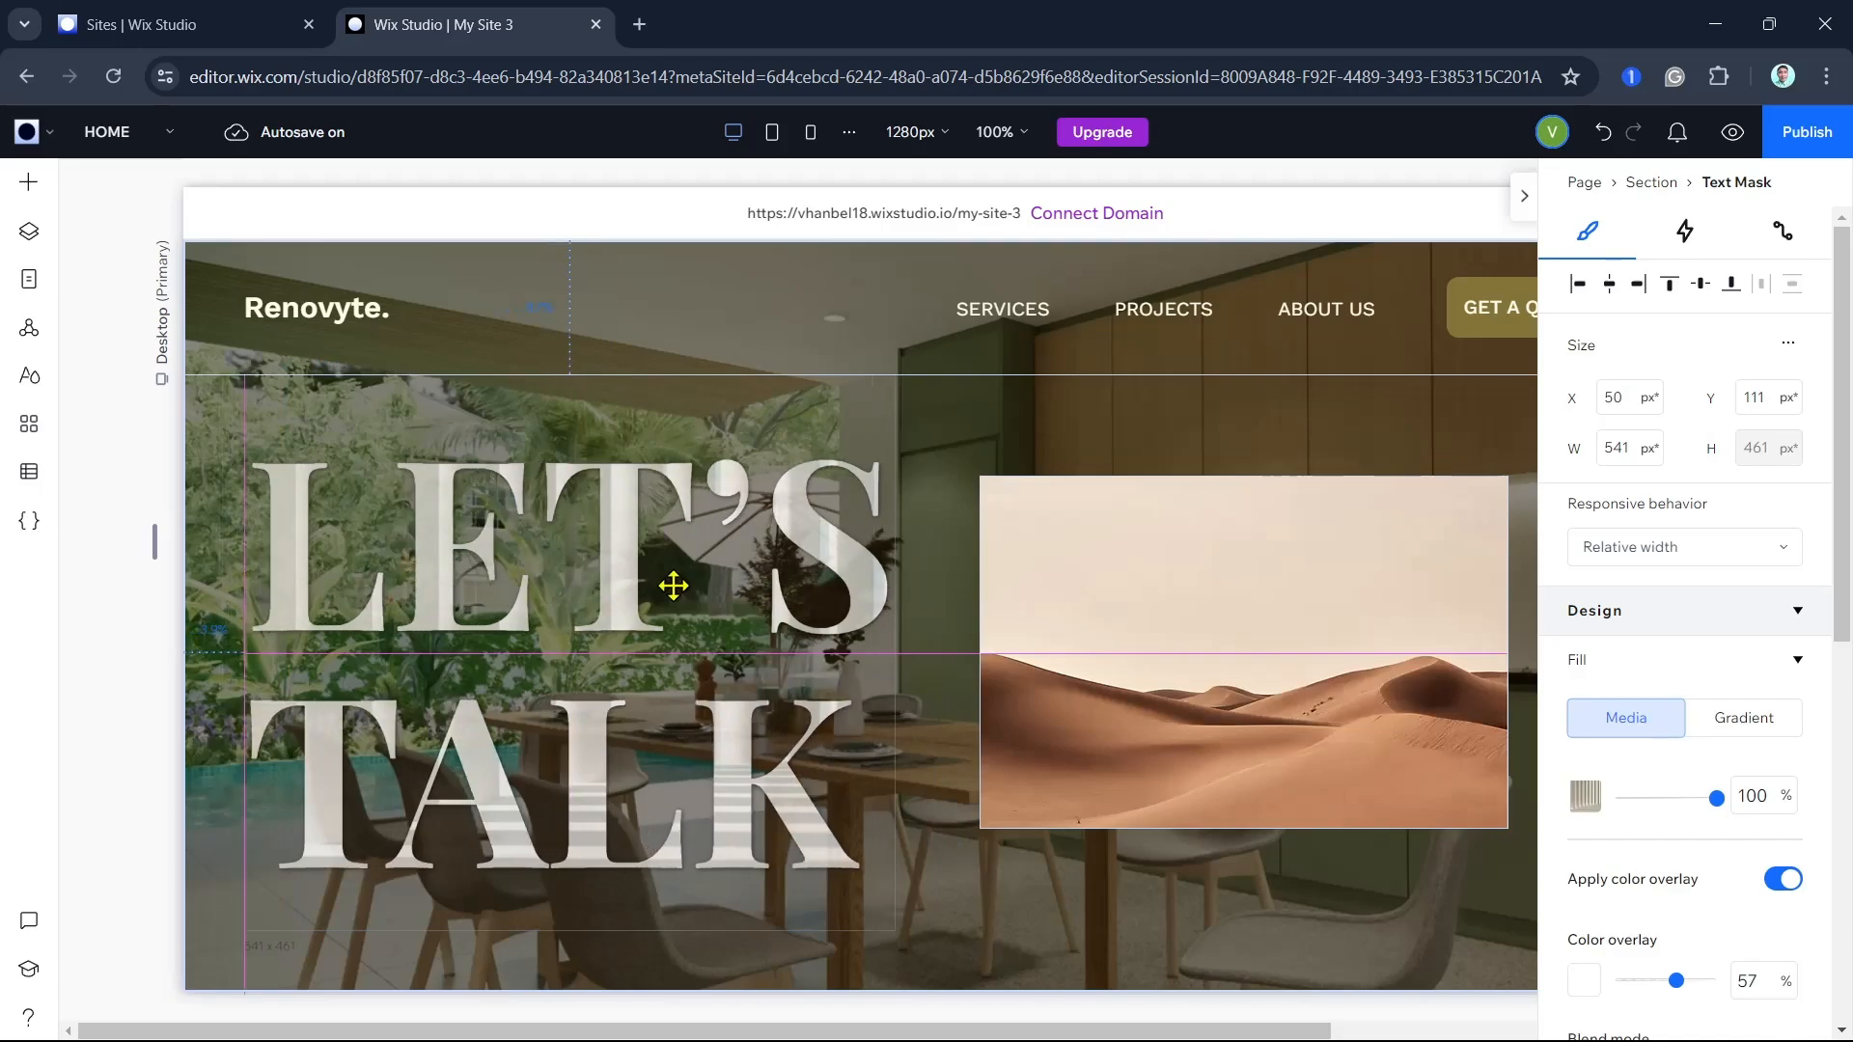
drag(1148, 604, 1125, 602)
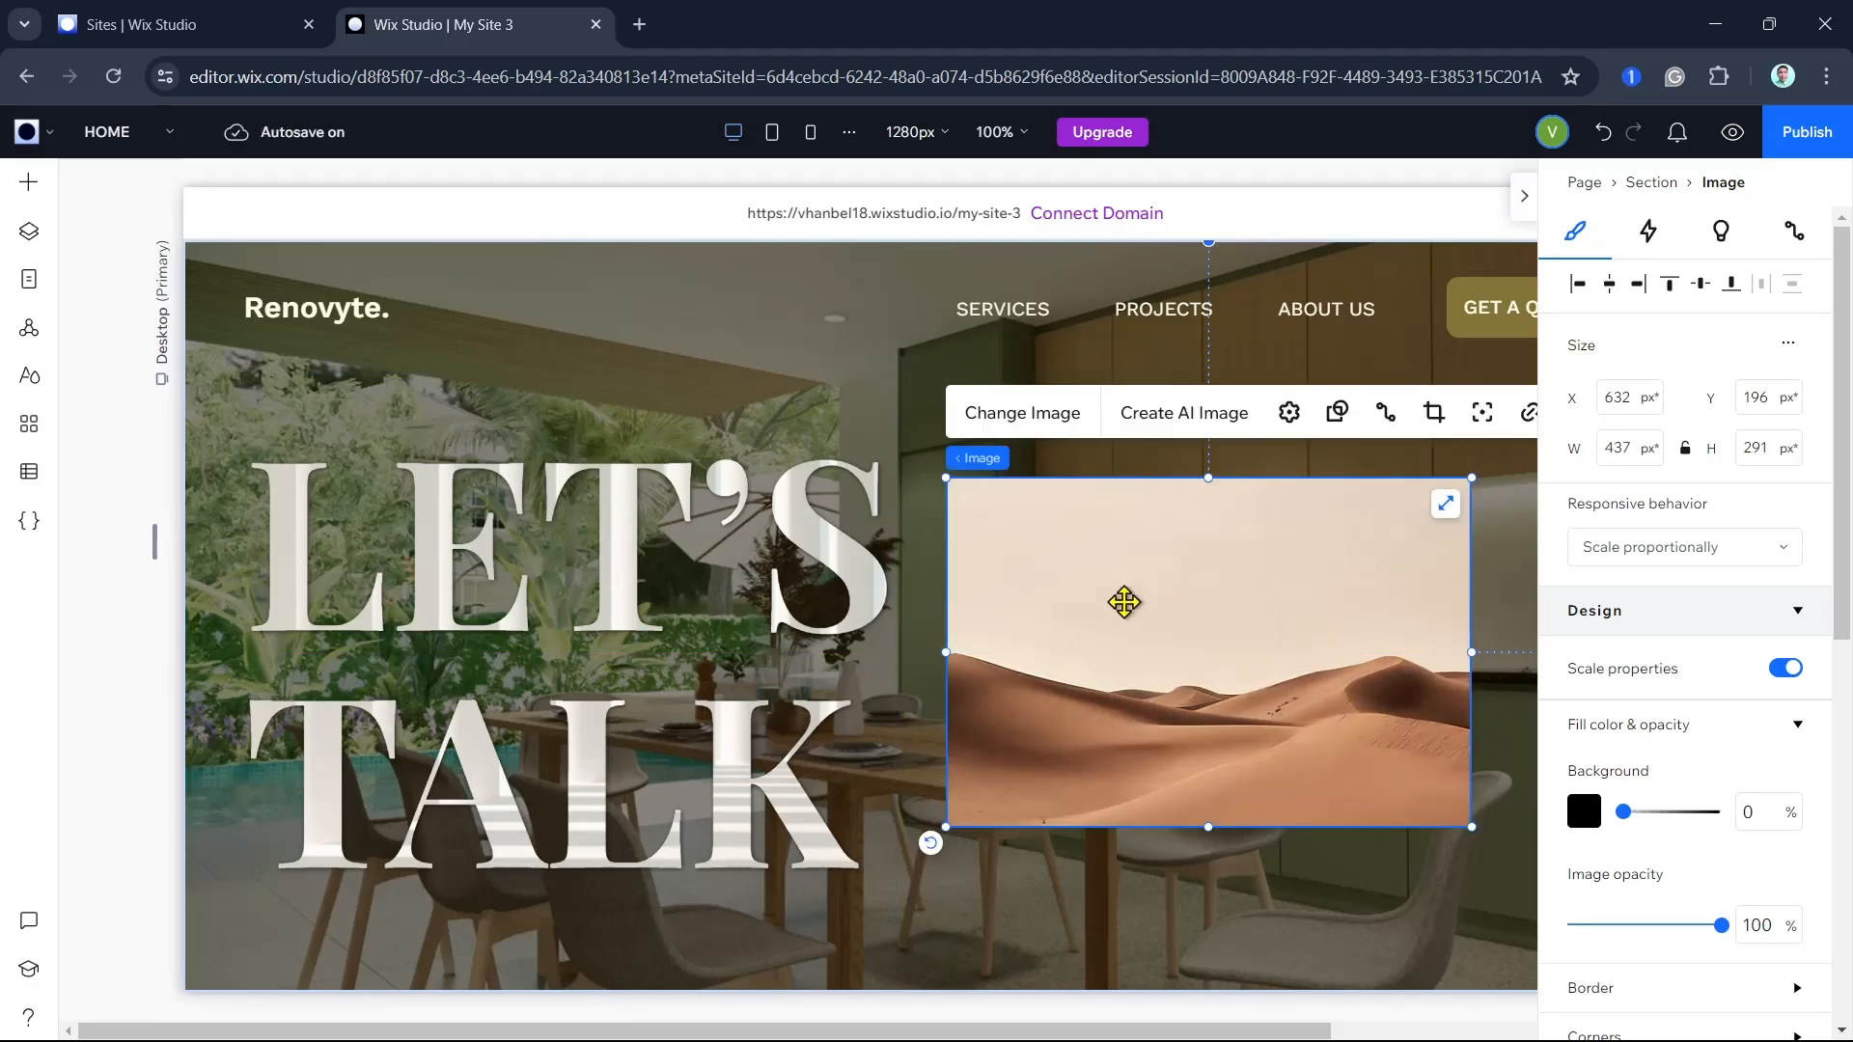
- Replace the desert image with the "Interior Design" living room photo from Media from Wix
click(1045, 422)
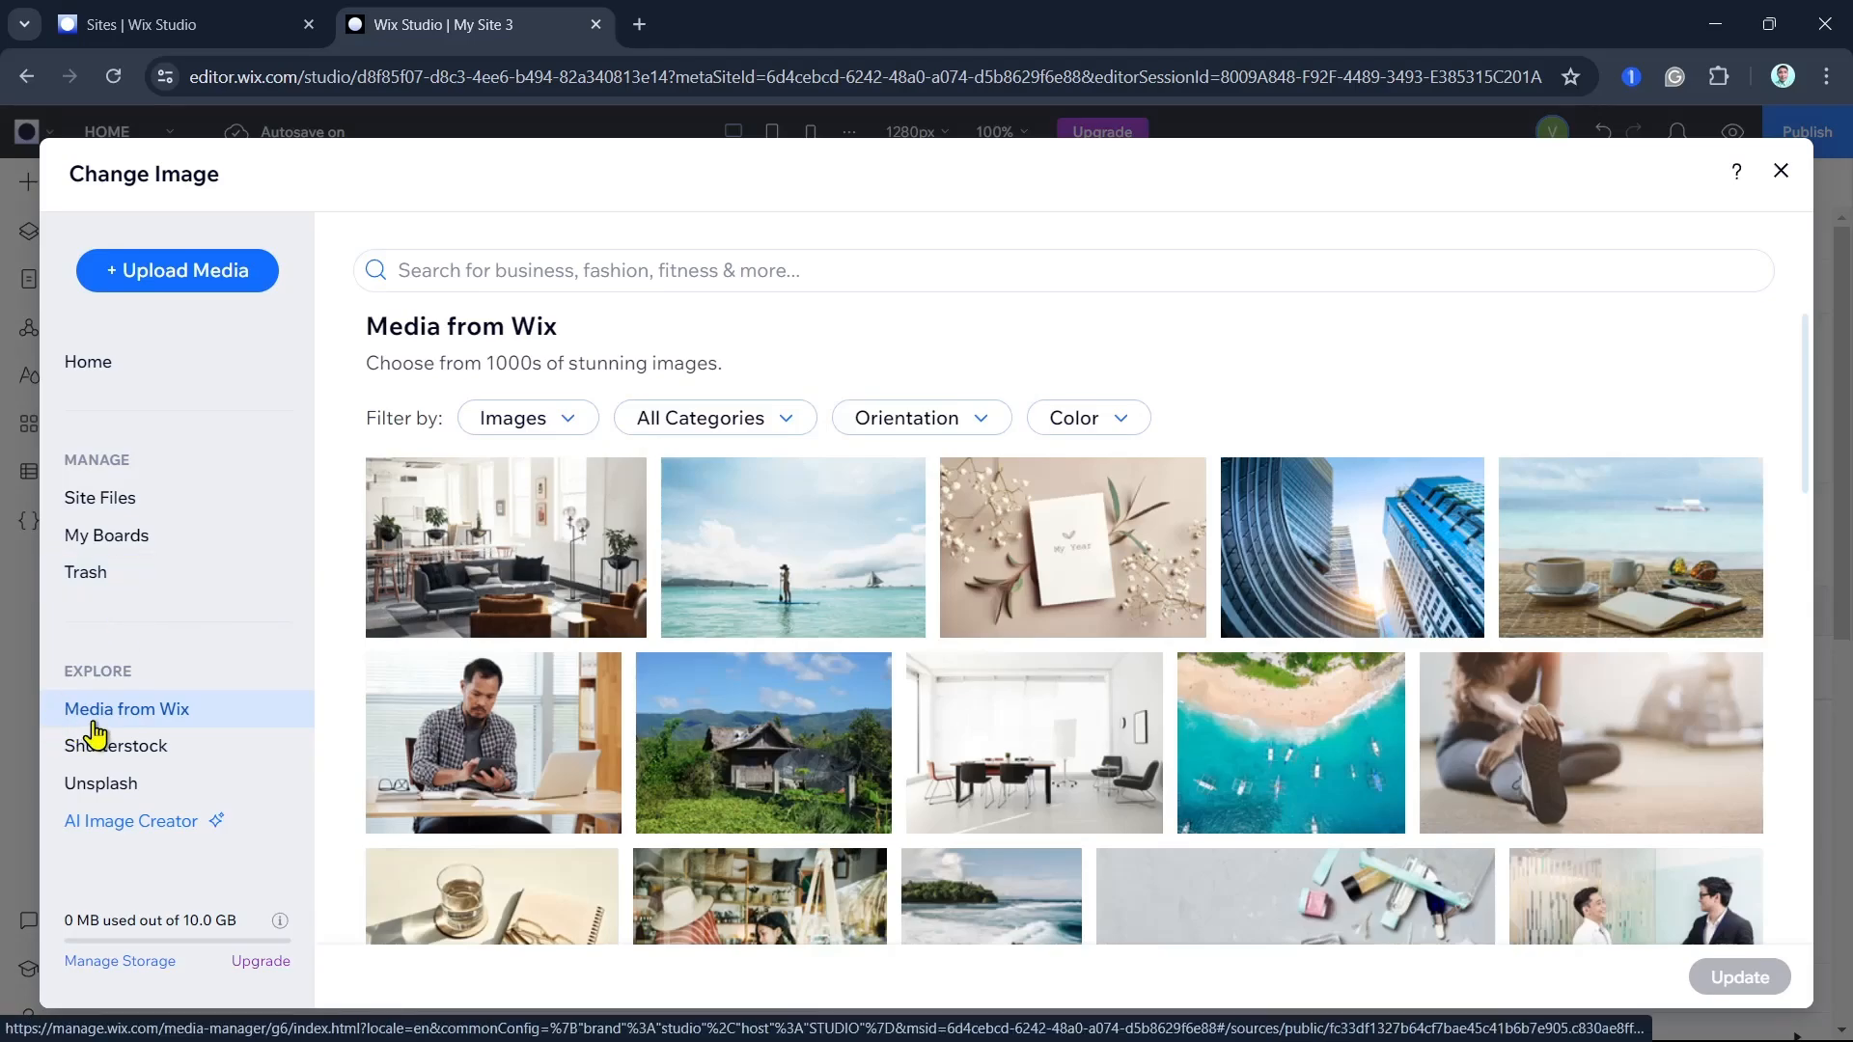
scroll(1117, 657, down, 5)
scroll(1282, 765, down, 4)
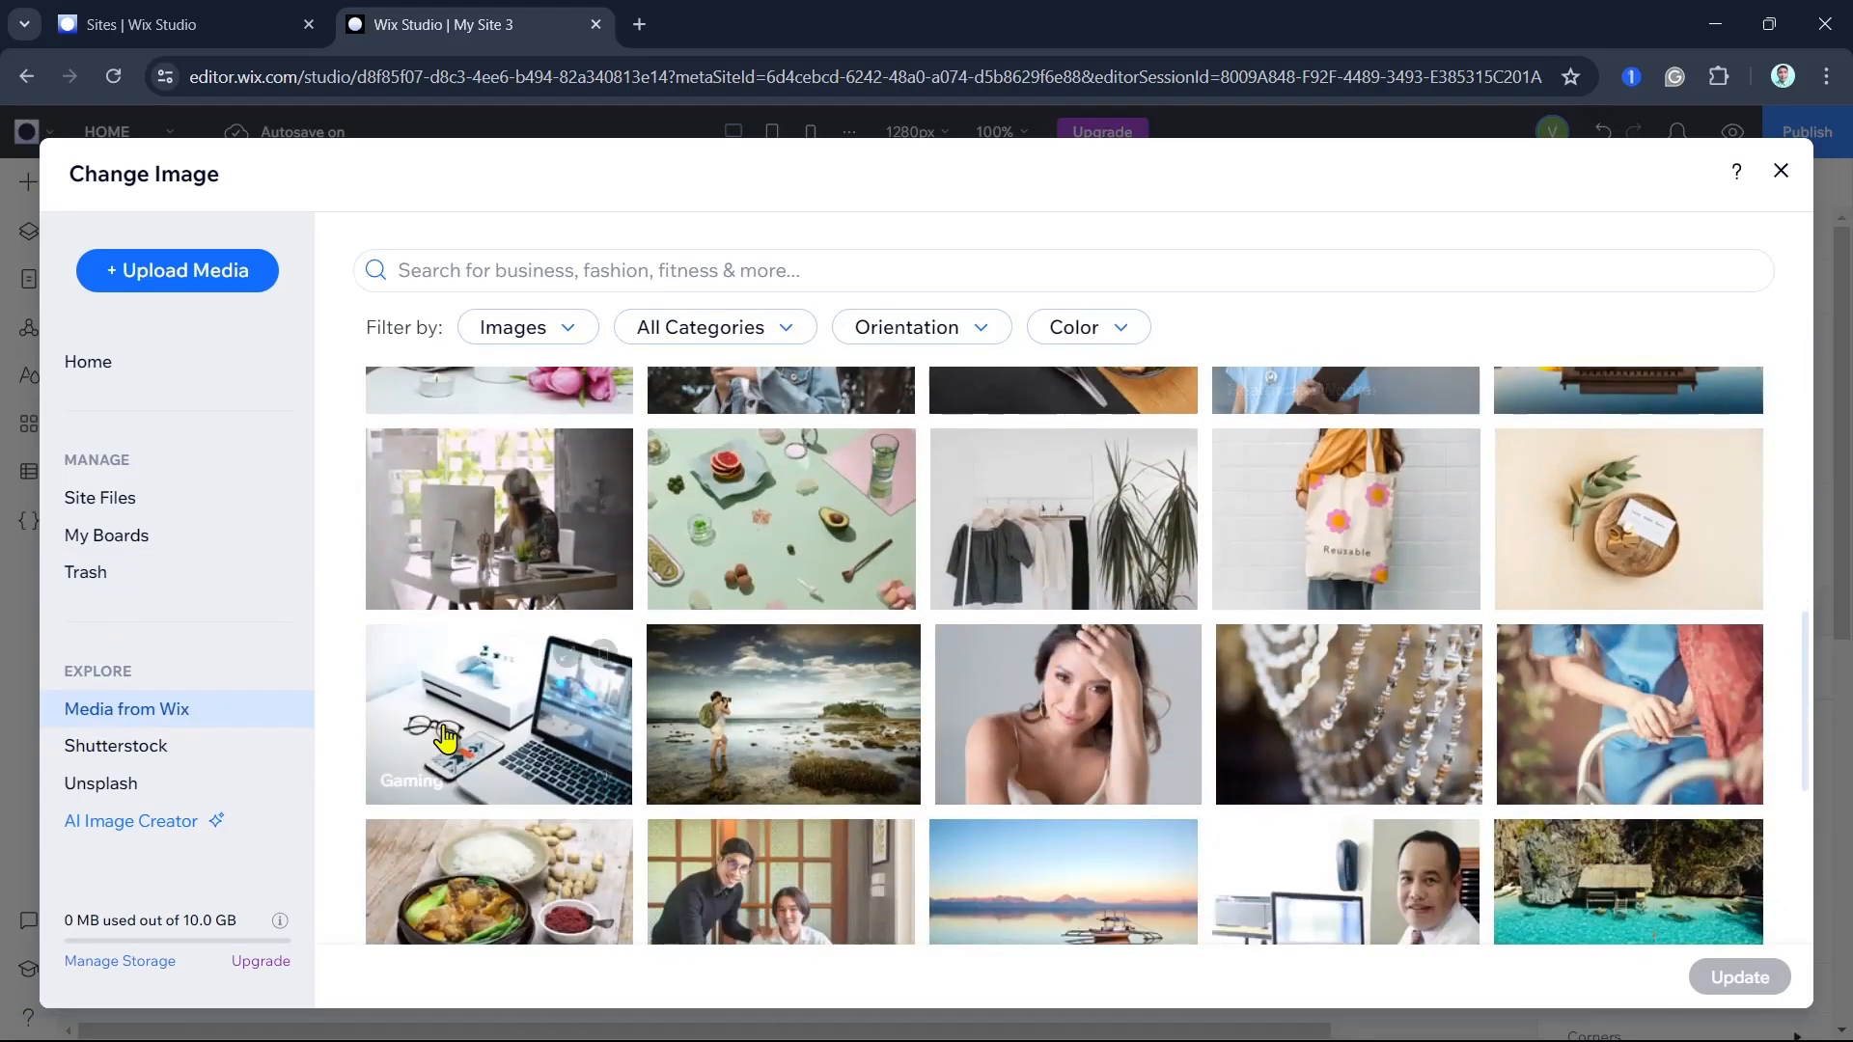
click(147, 782)
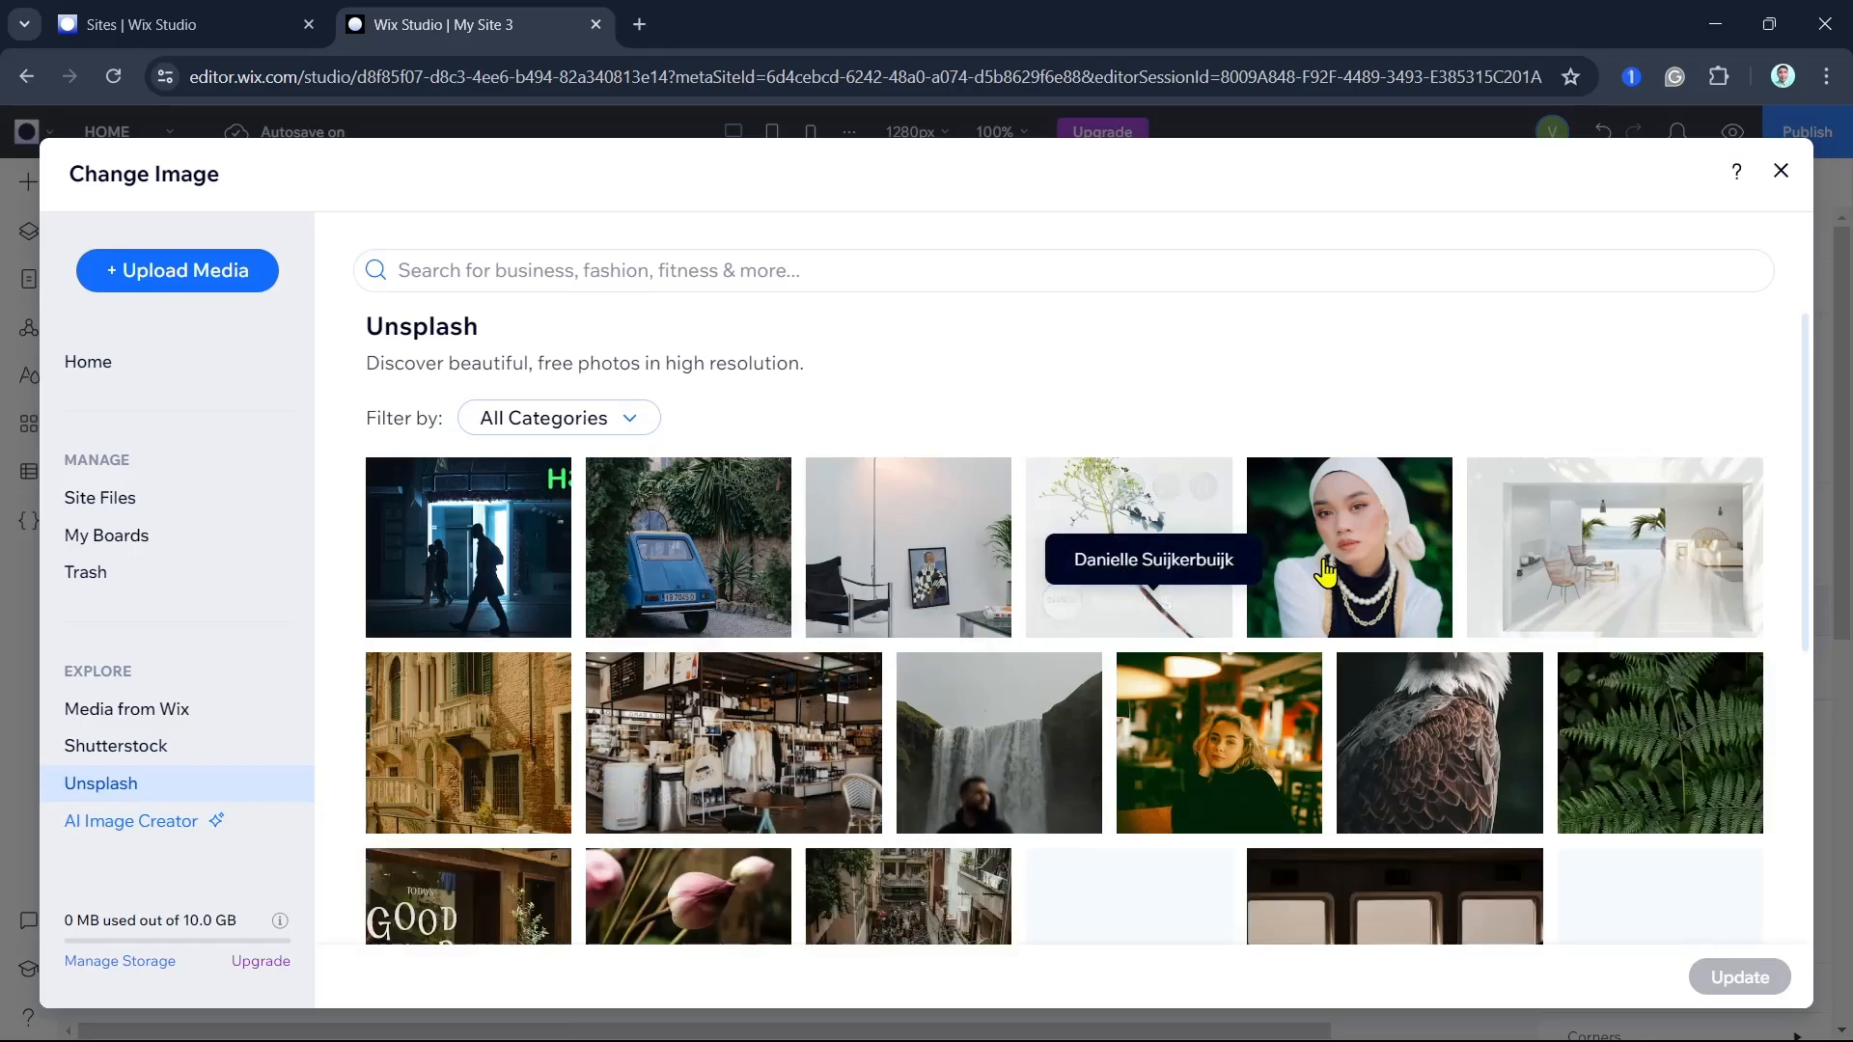
click(166, 278)
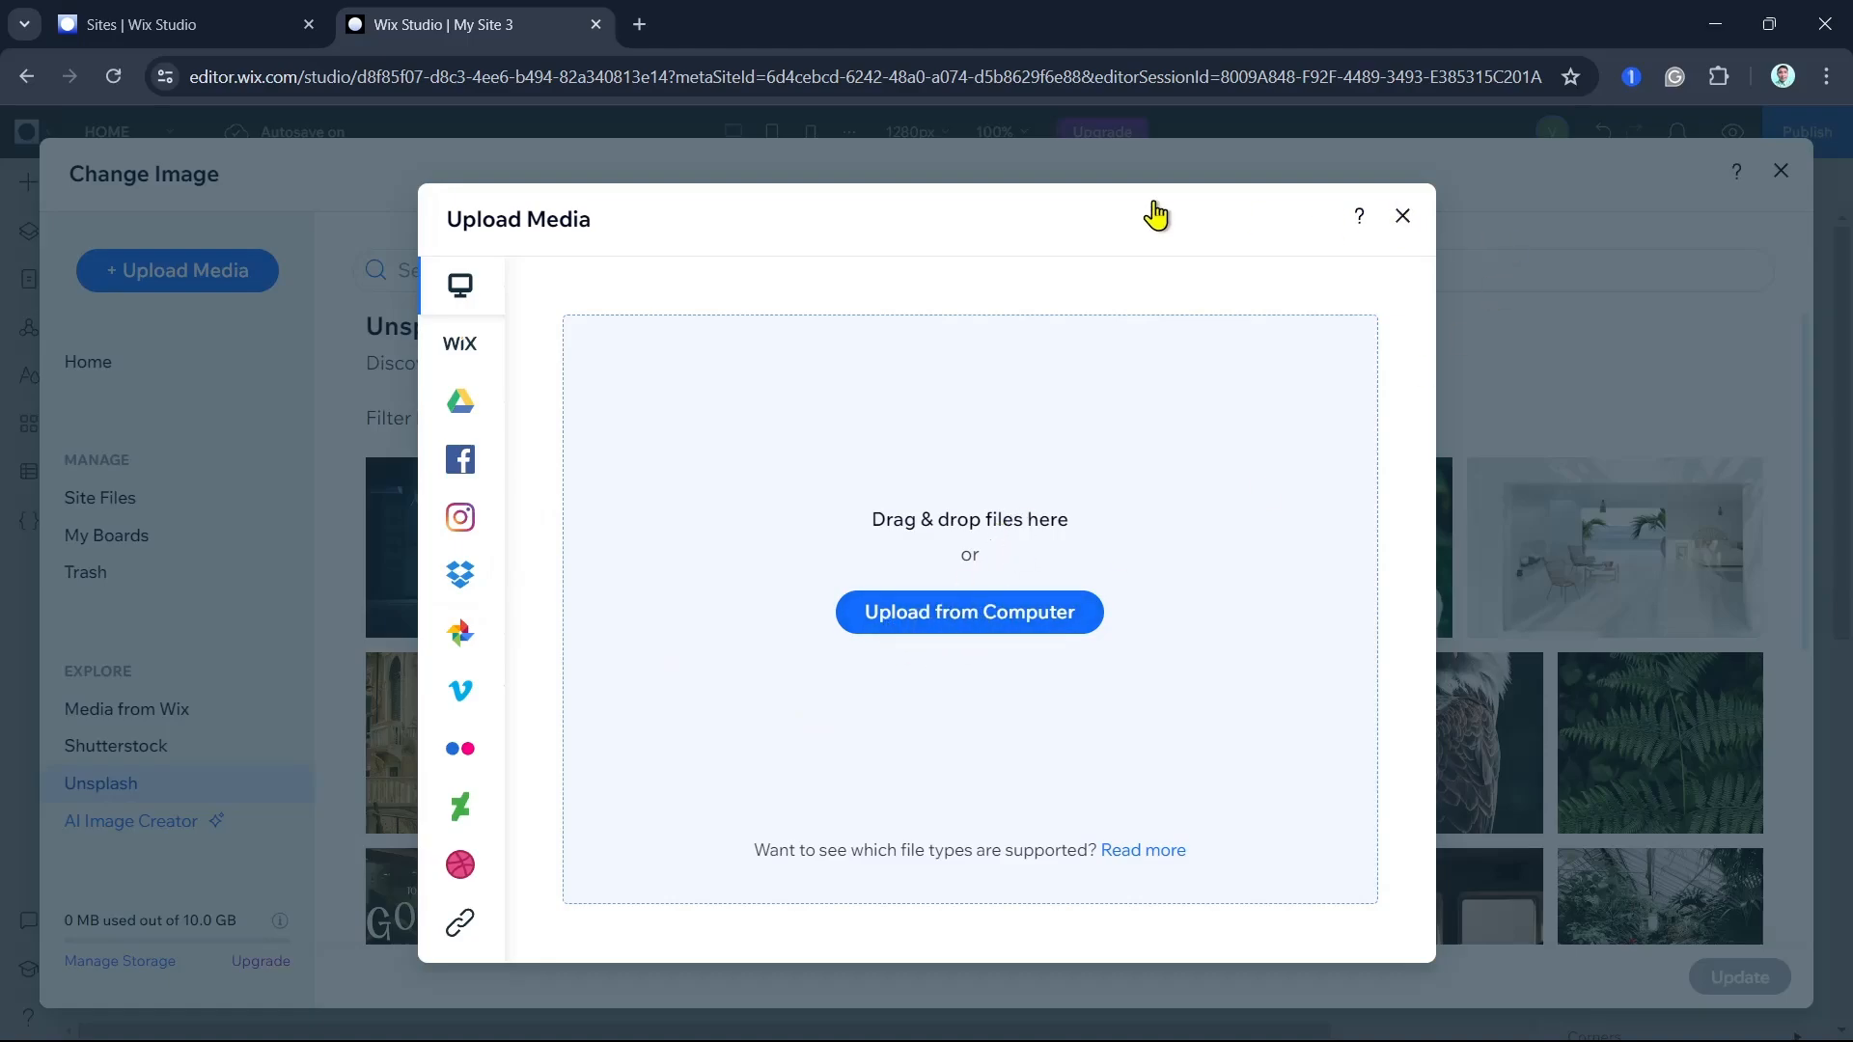
click(363, 404)
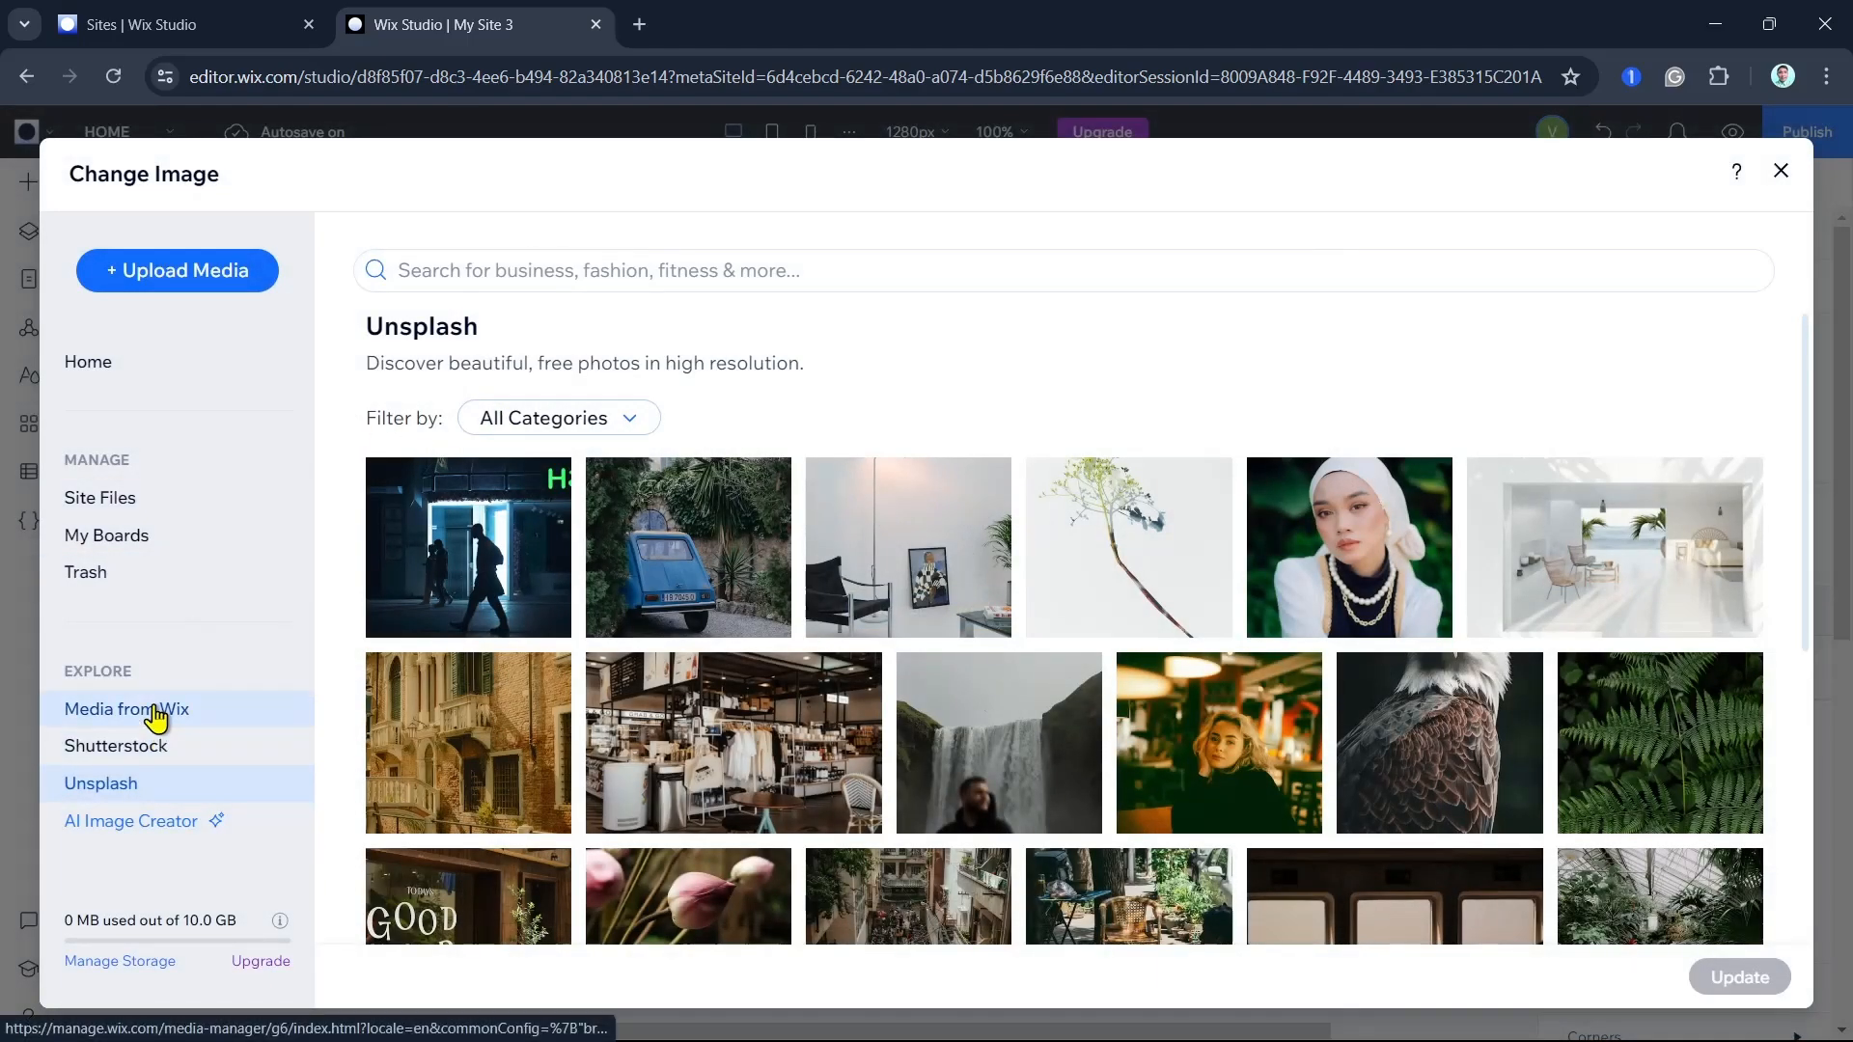
click(155, 714)
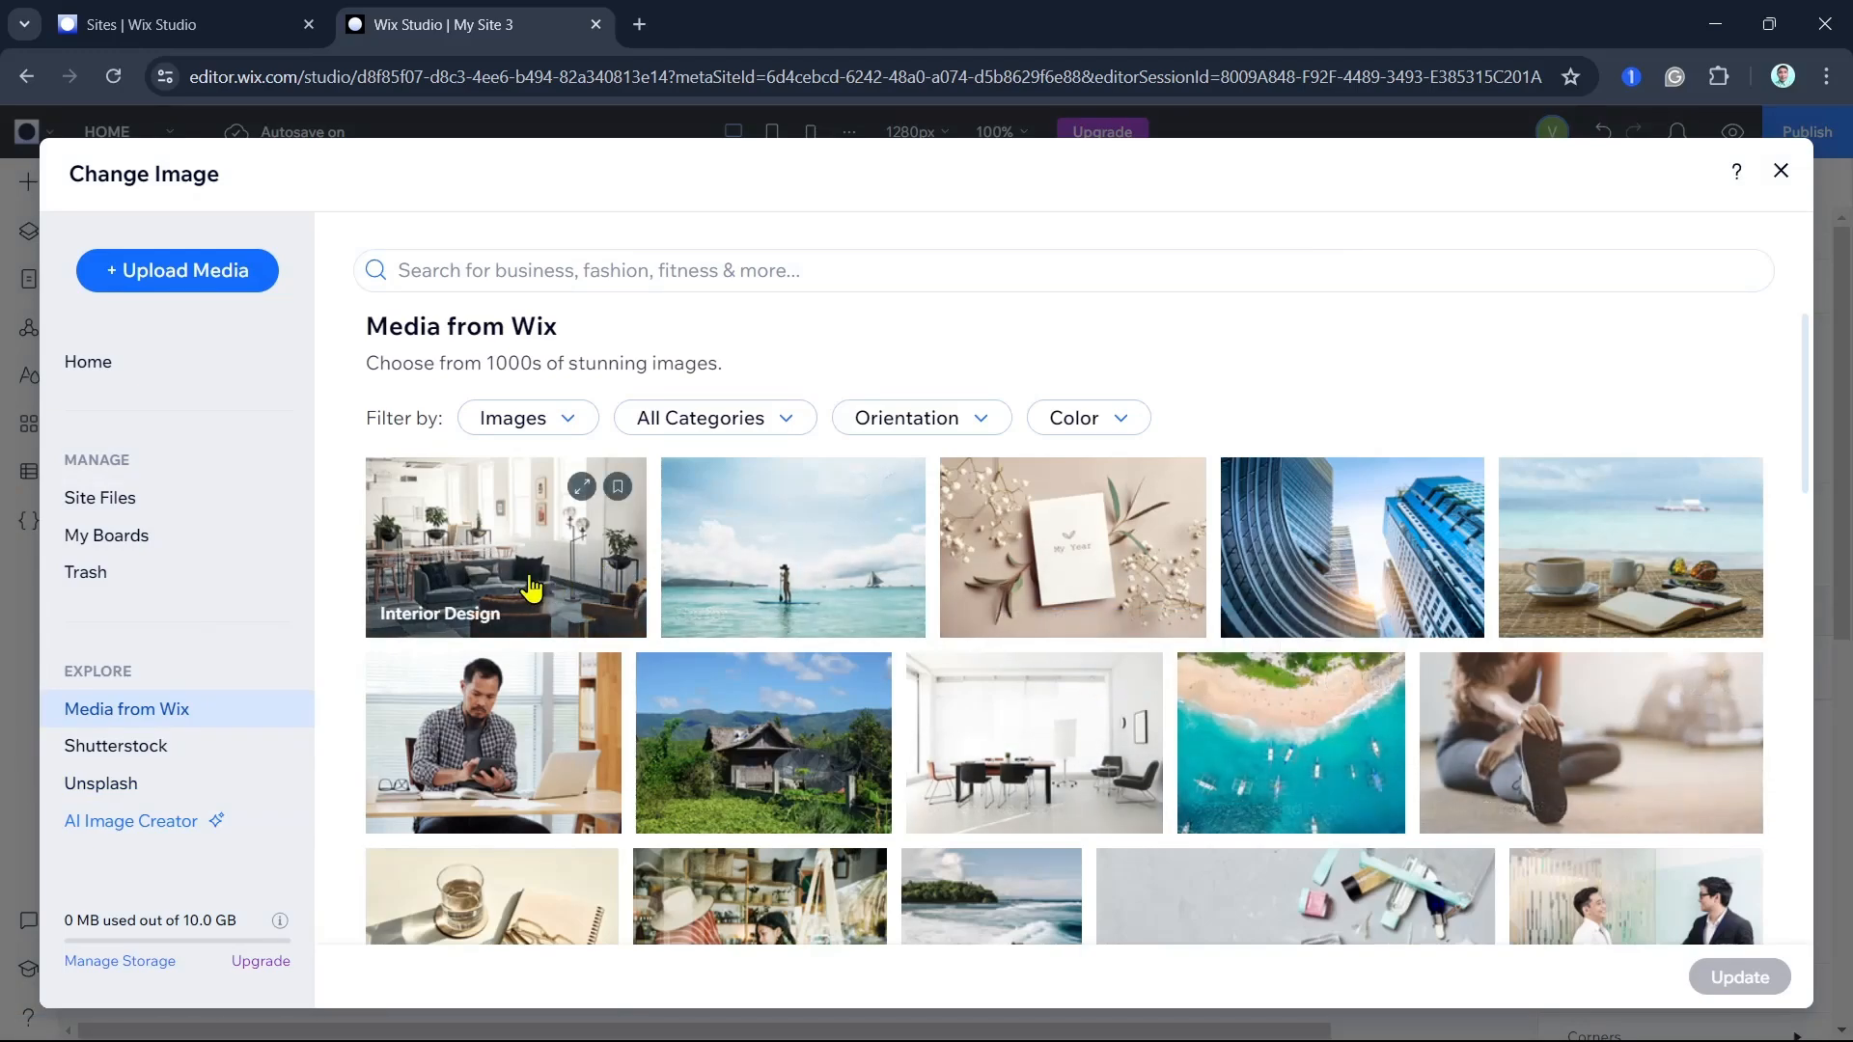
click(529, 585)
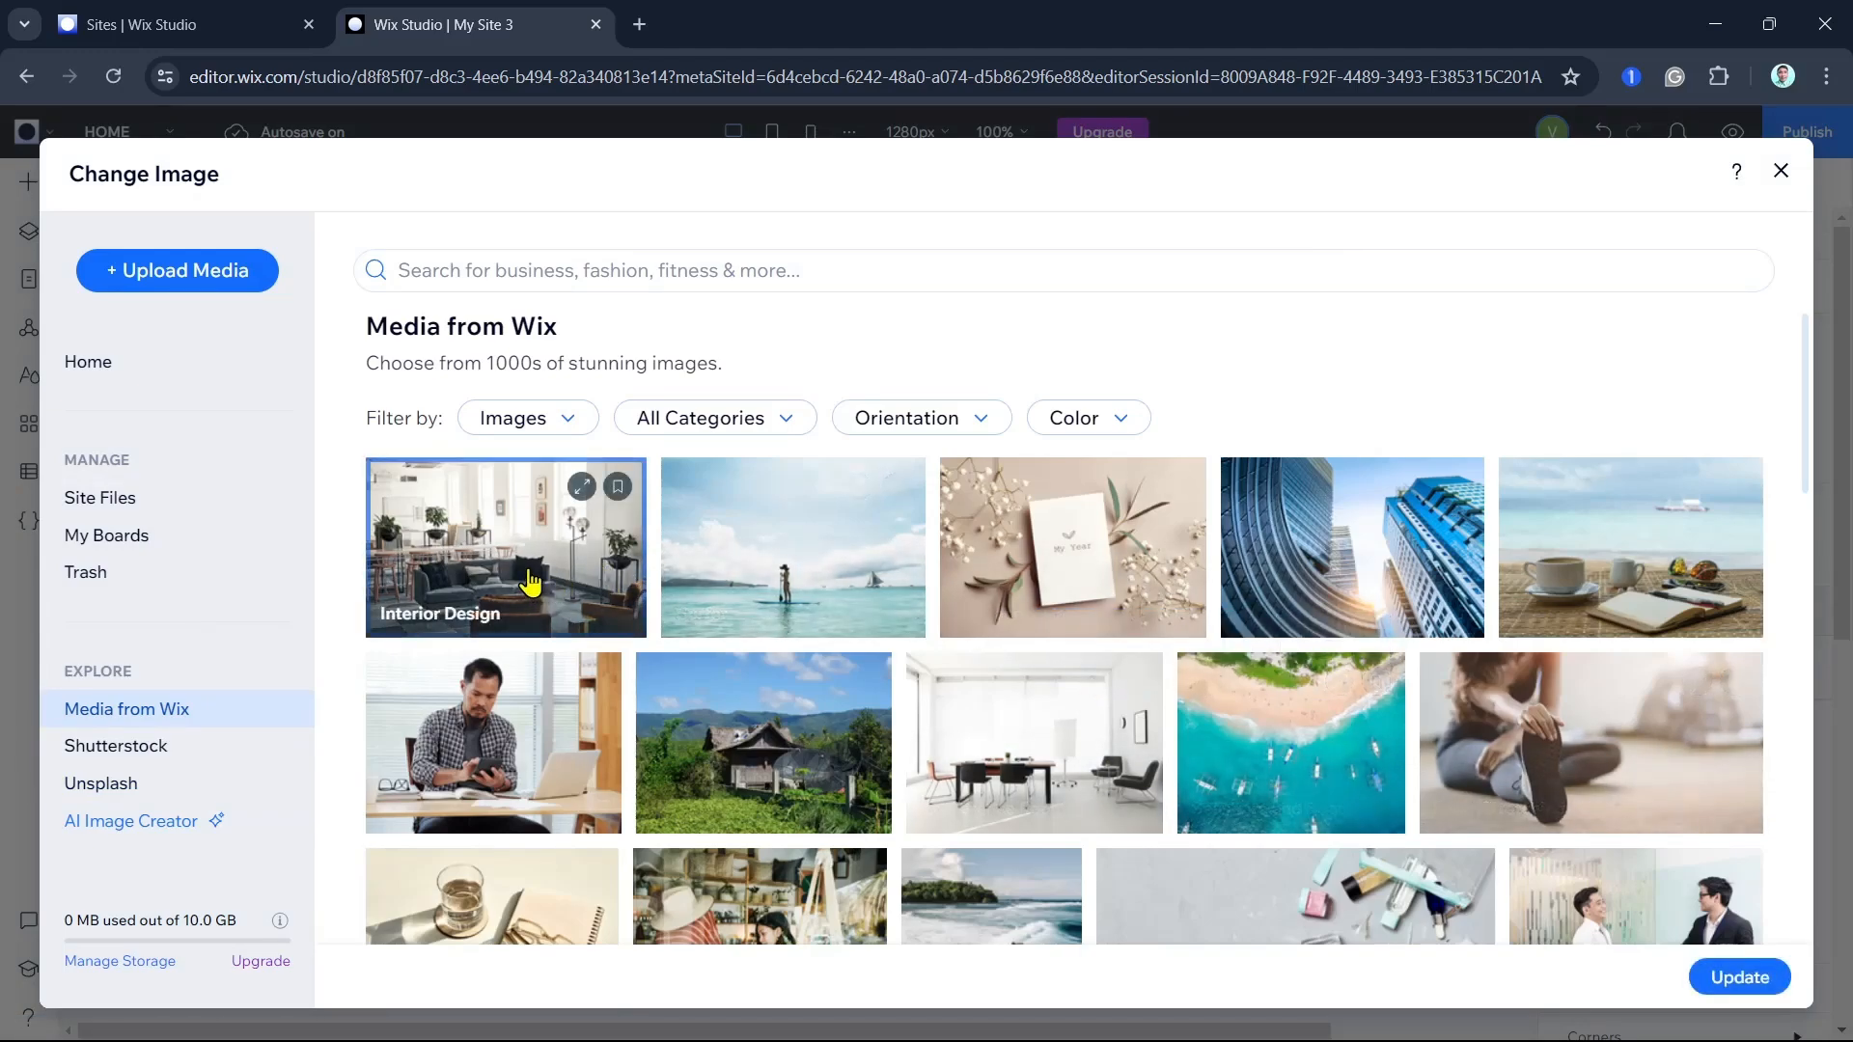
click(1745, 978)
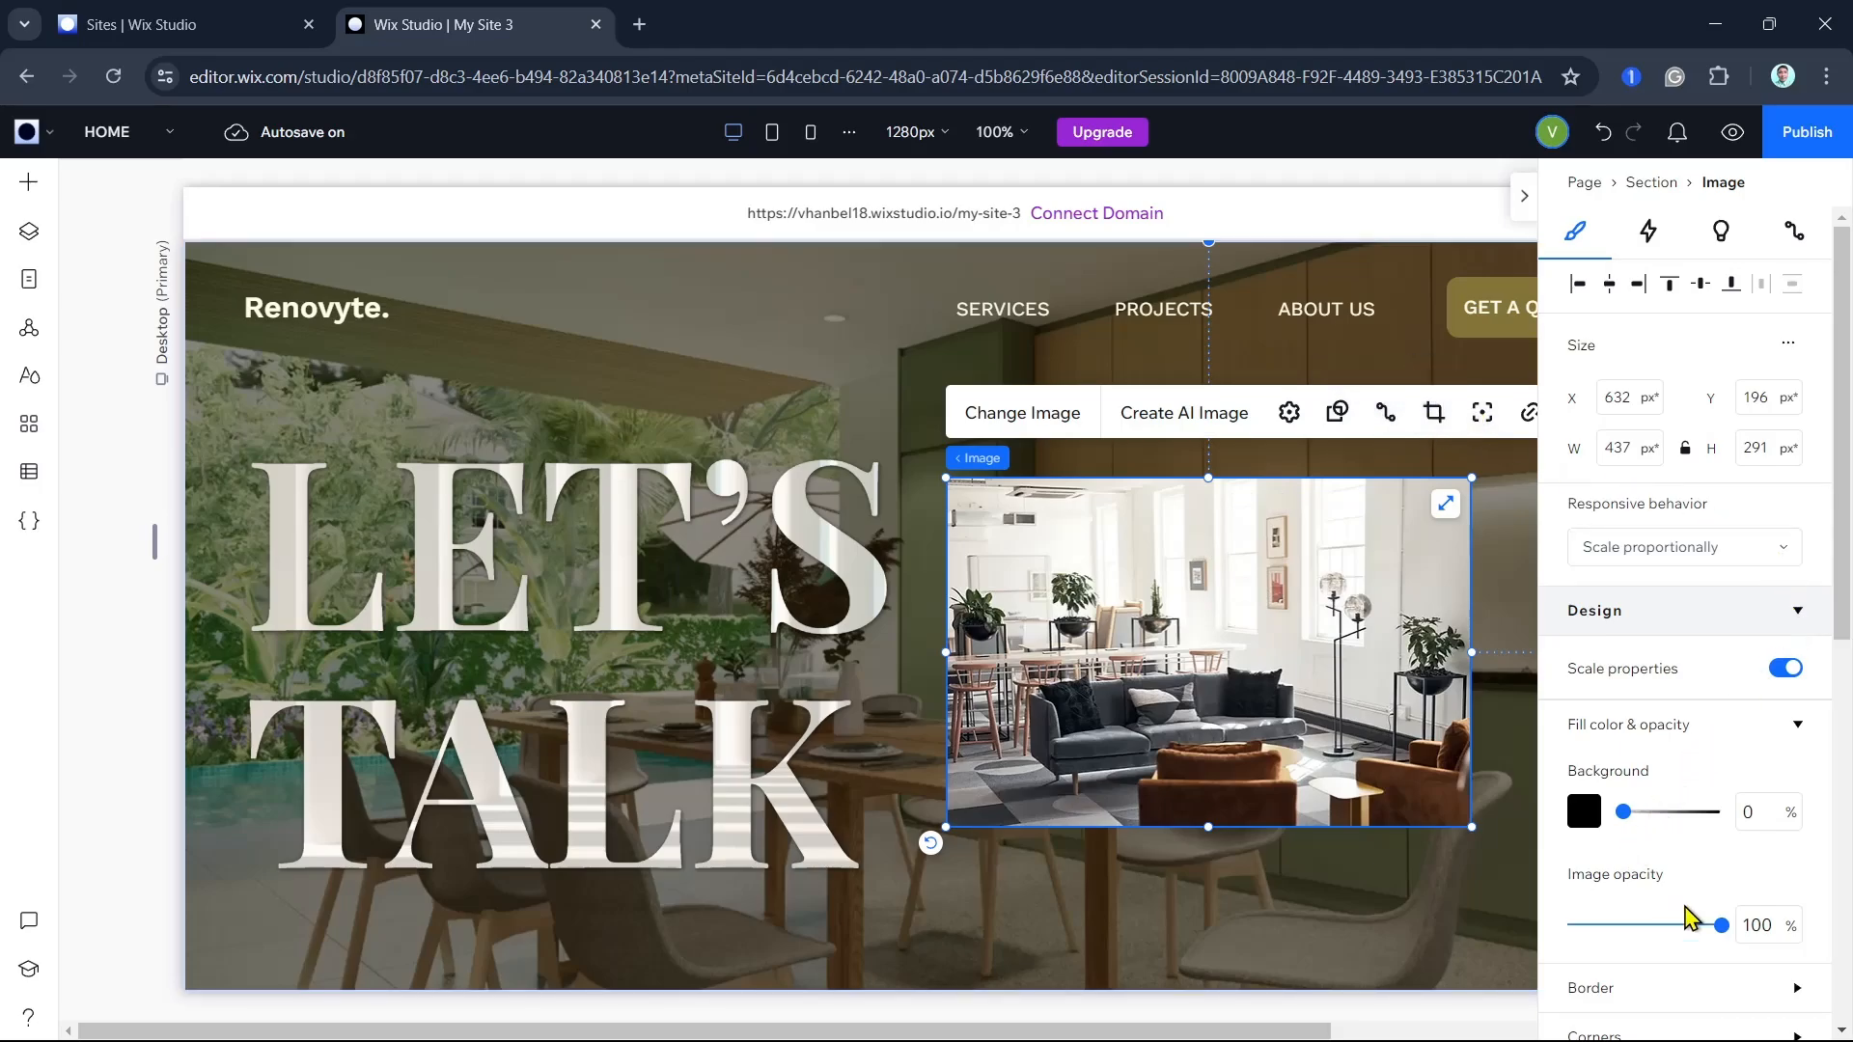
- Set the interior image's background fill opacity to 94% and its image opacity to 100%
drag(1719, 928, 1617, 929)
click(1720, 924)
drag(1623, 814, 1689, 836)
click(1387, 879)
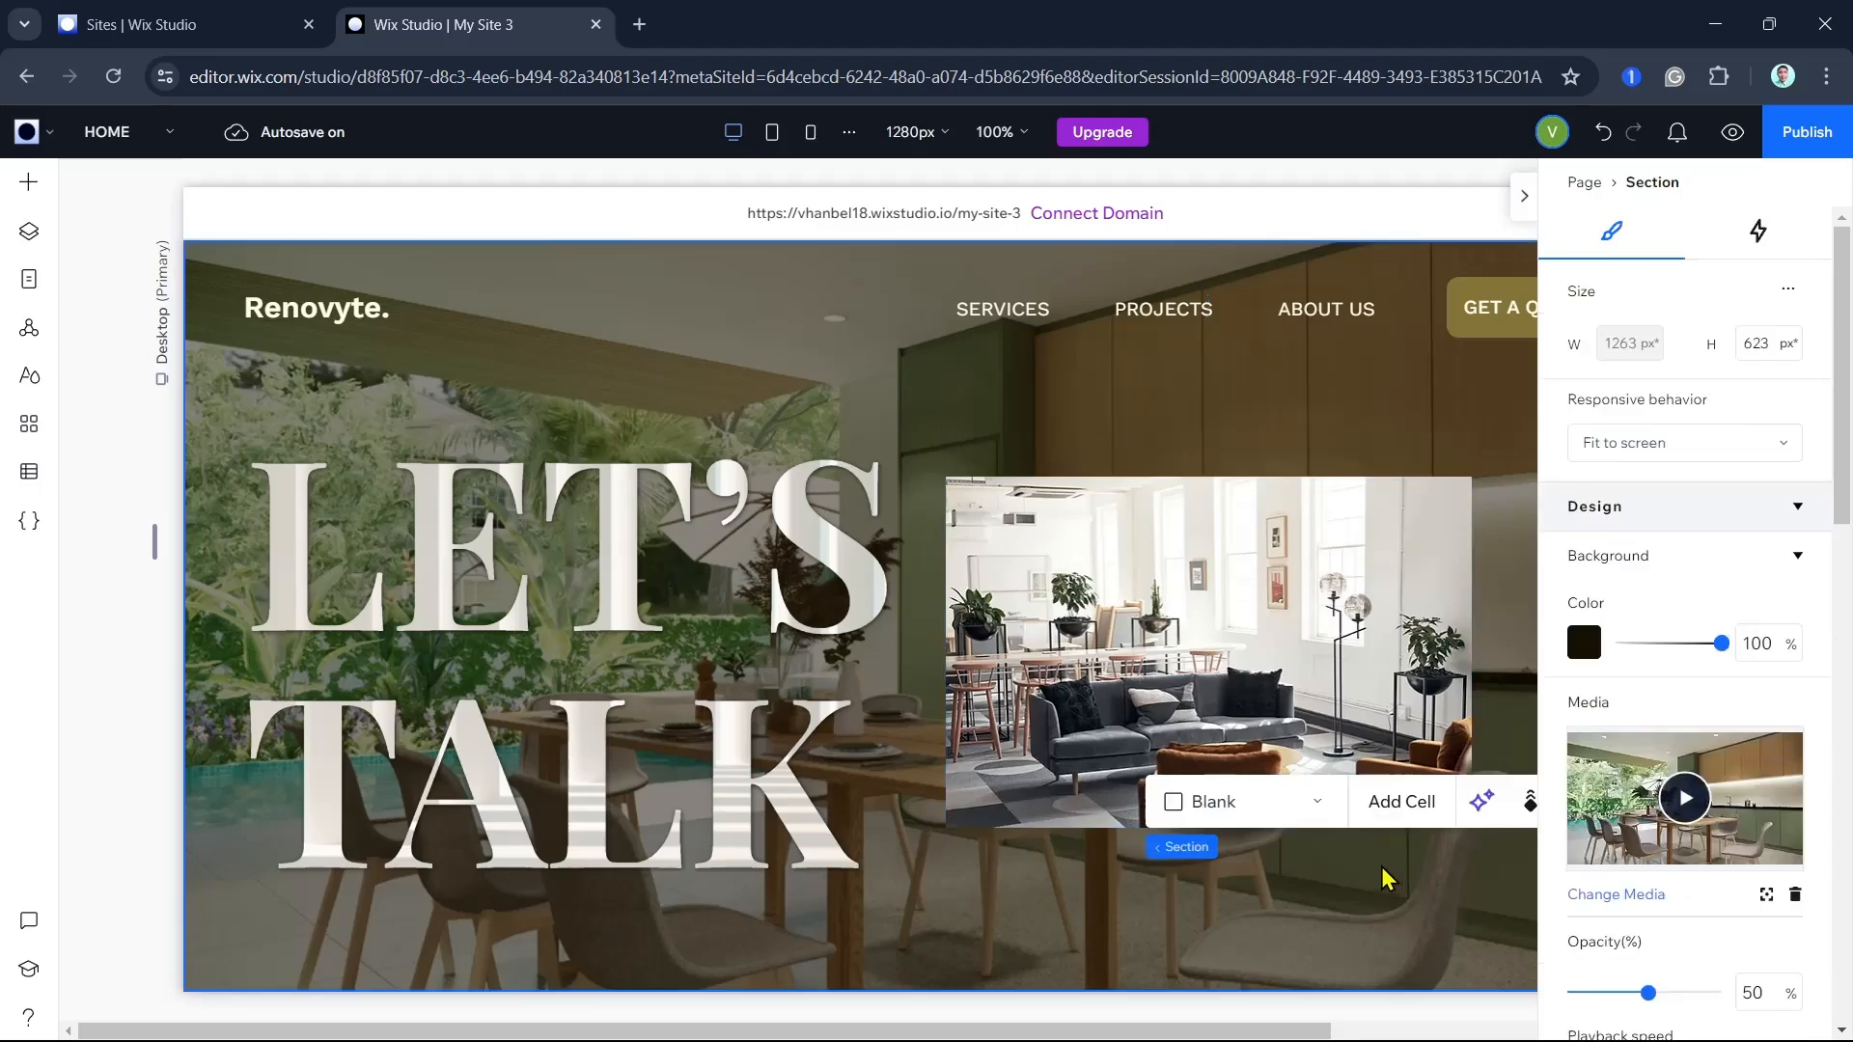
click(1319, 674)
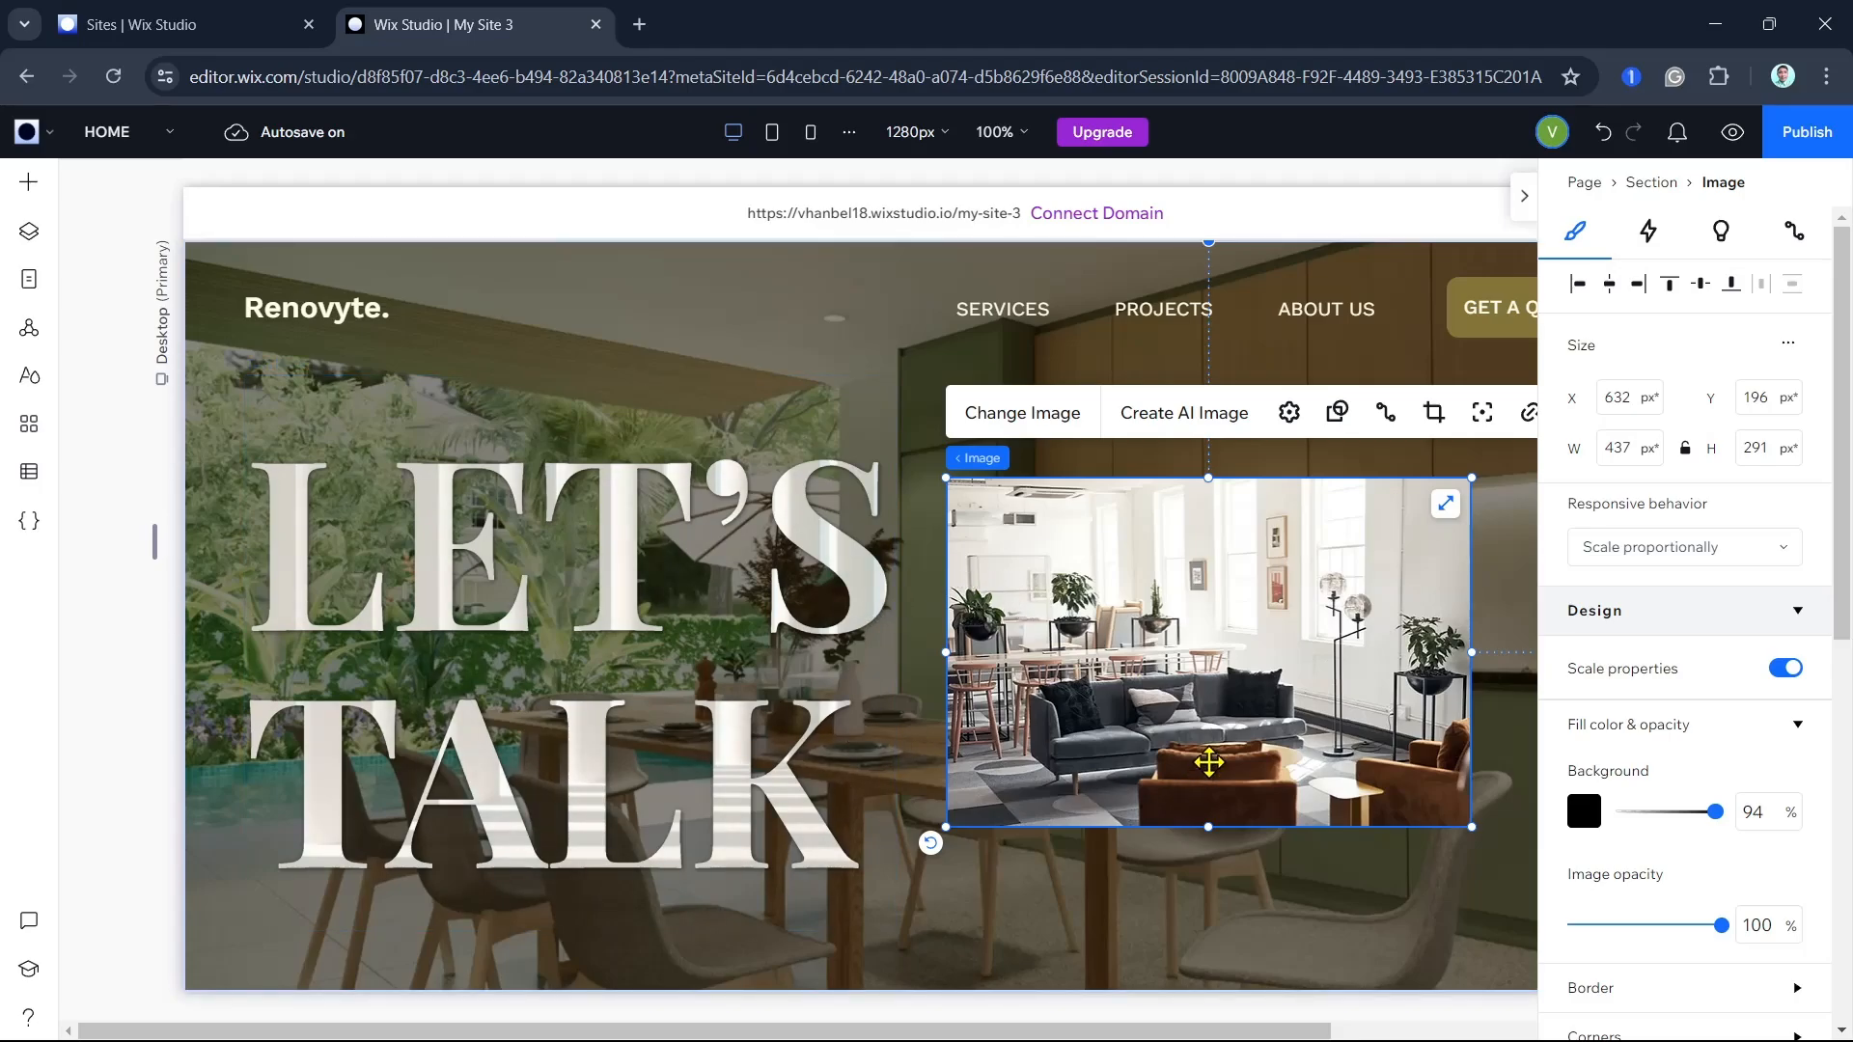
click(573, 676)
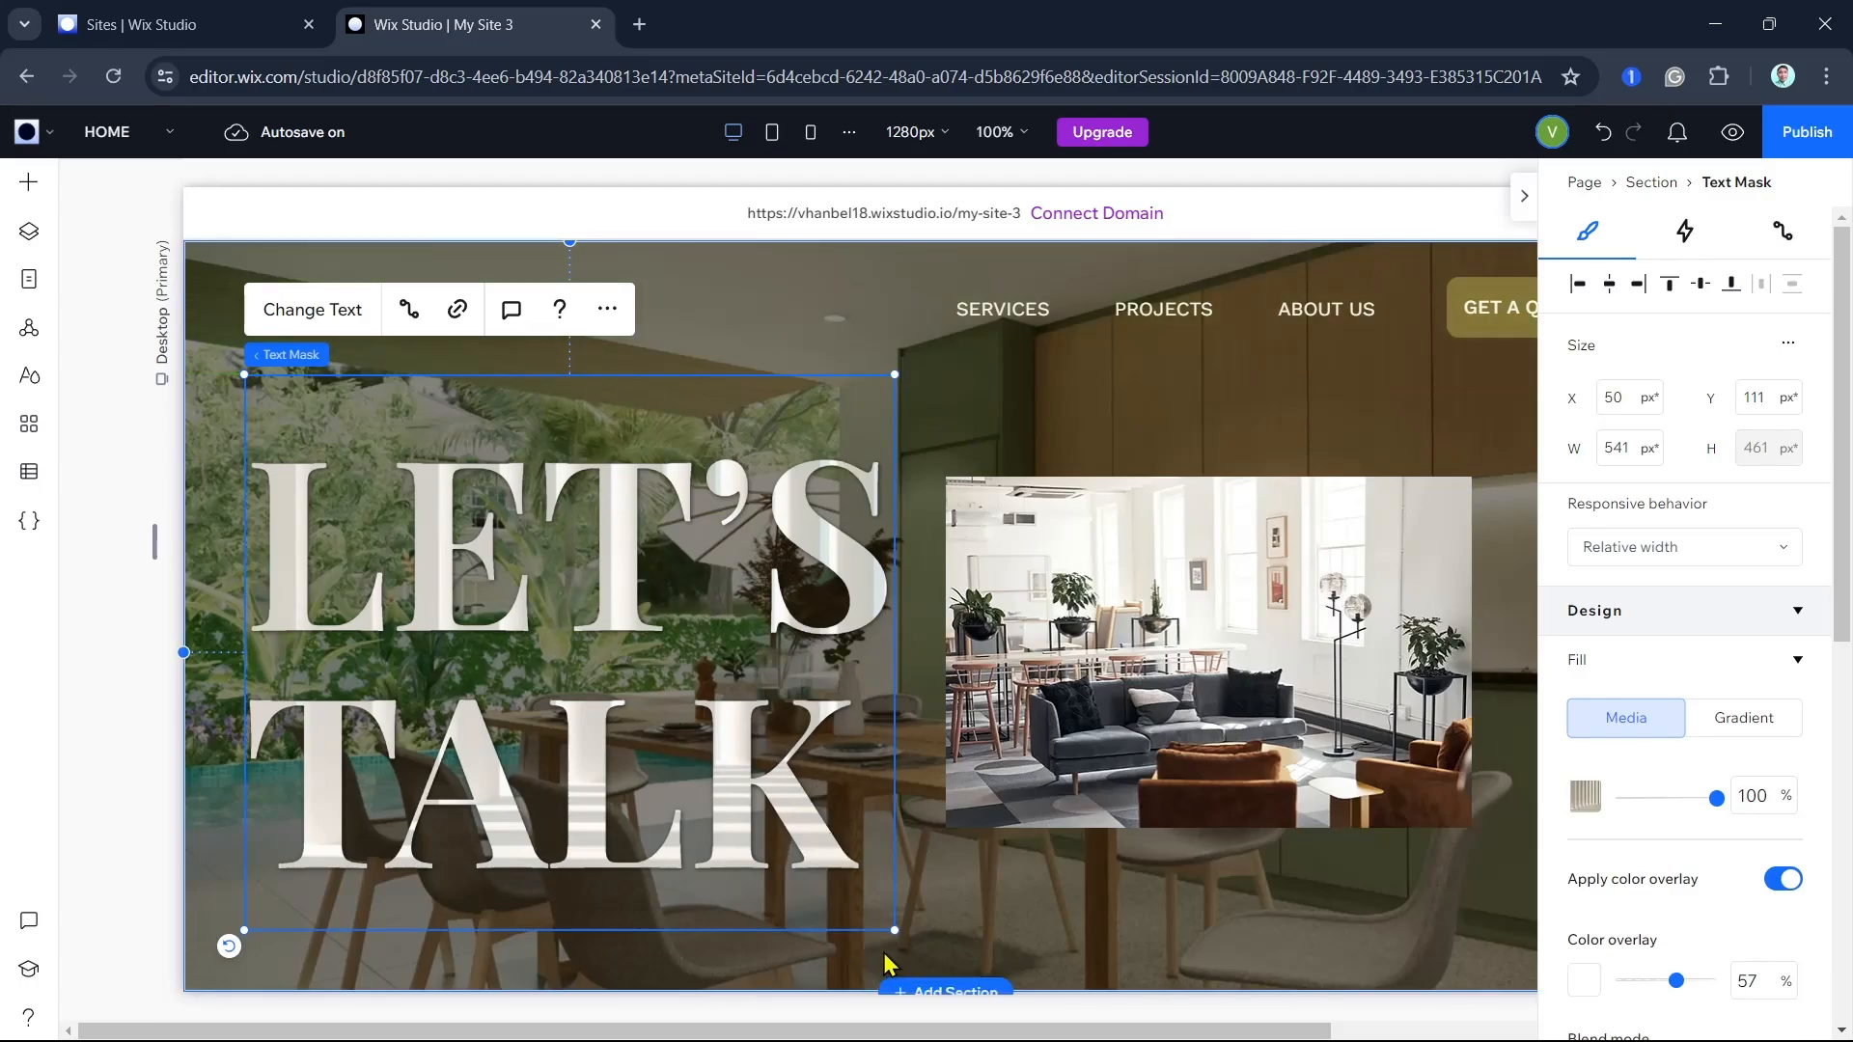
- Shrink the "LET'S TALK" text mask to about 472 by 404 px and shift it slightly down toward the image
drag(892, 928, 837, 827)
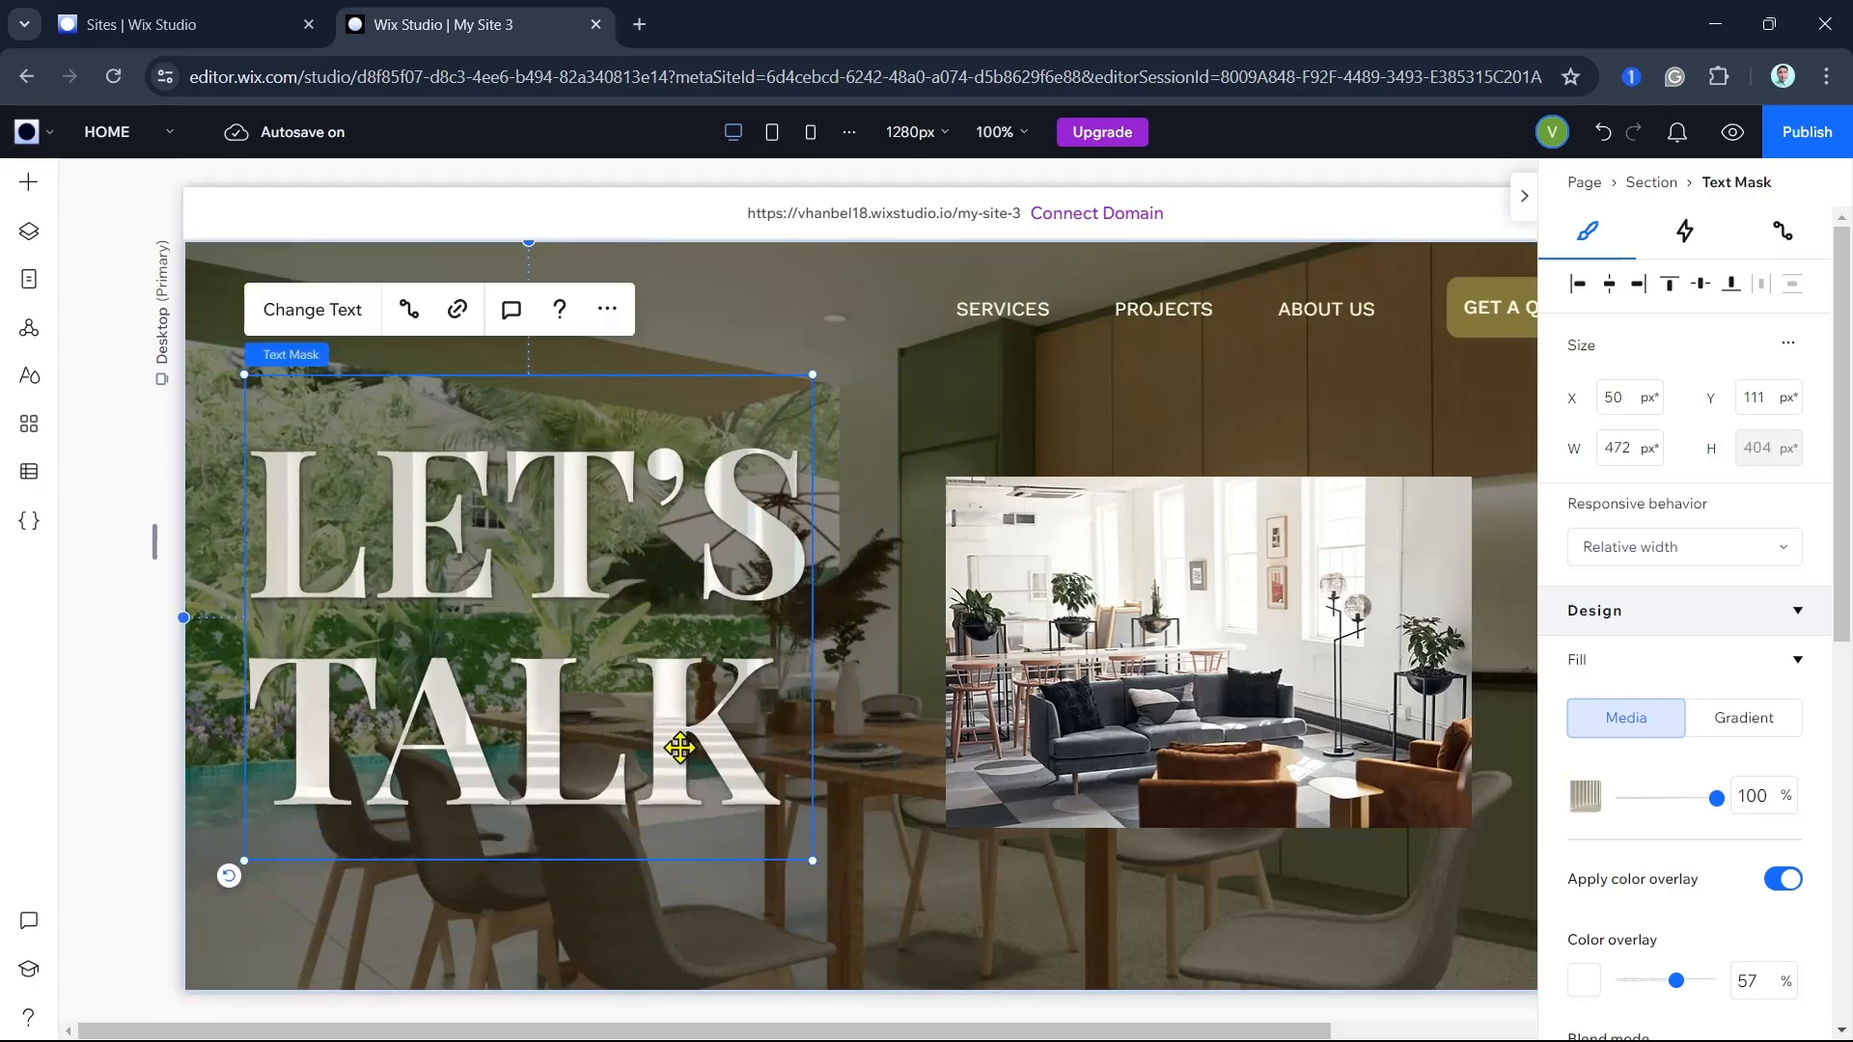
drag(679, 748, 697, 778)
click(1254, 941)
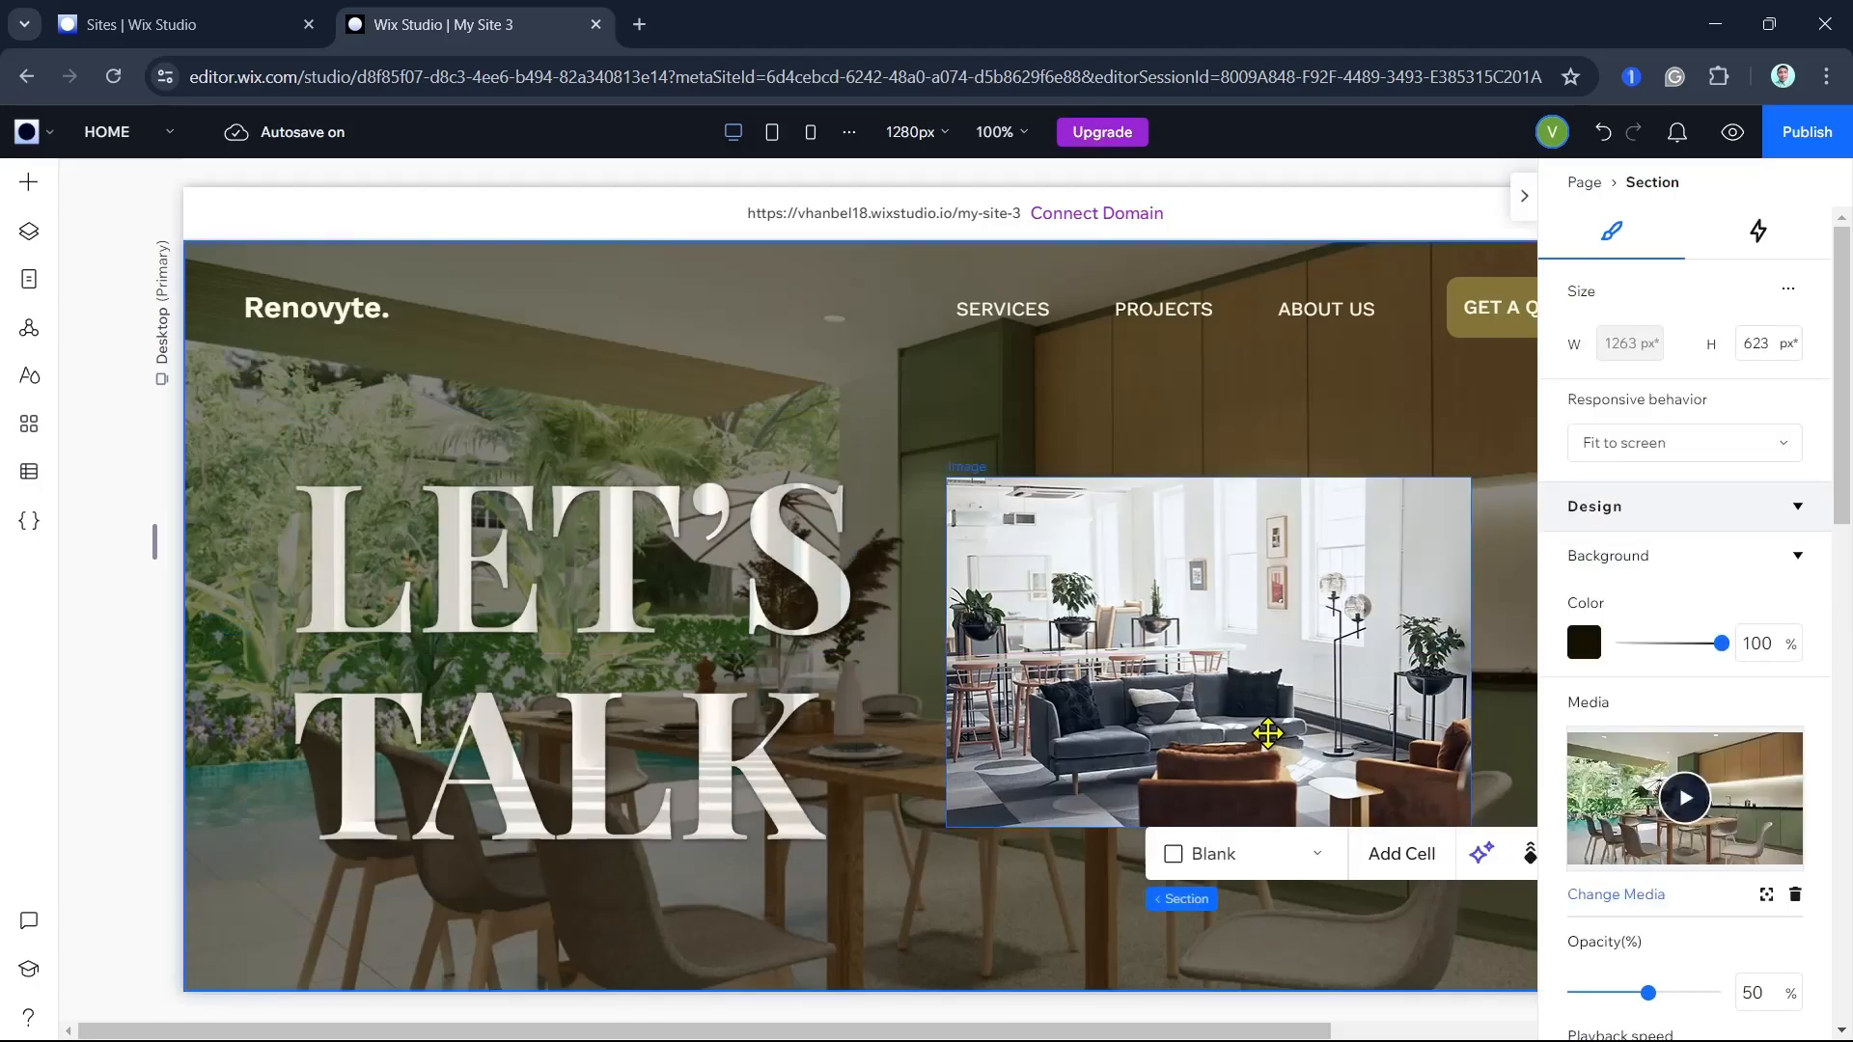
- Move the interior image closer to the text mask, at about X 603, Y 196 px
drag(1267, 733, 1239, 738)
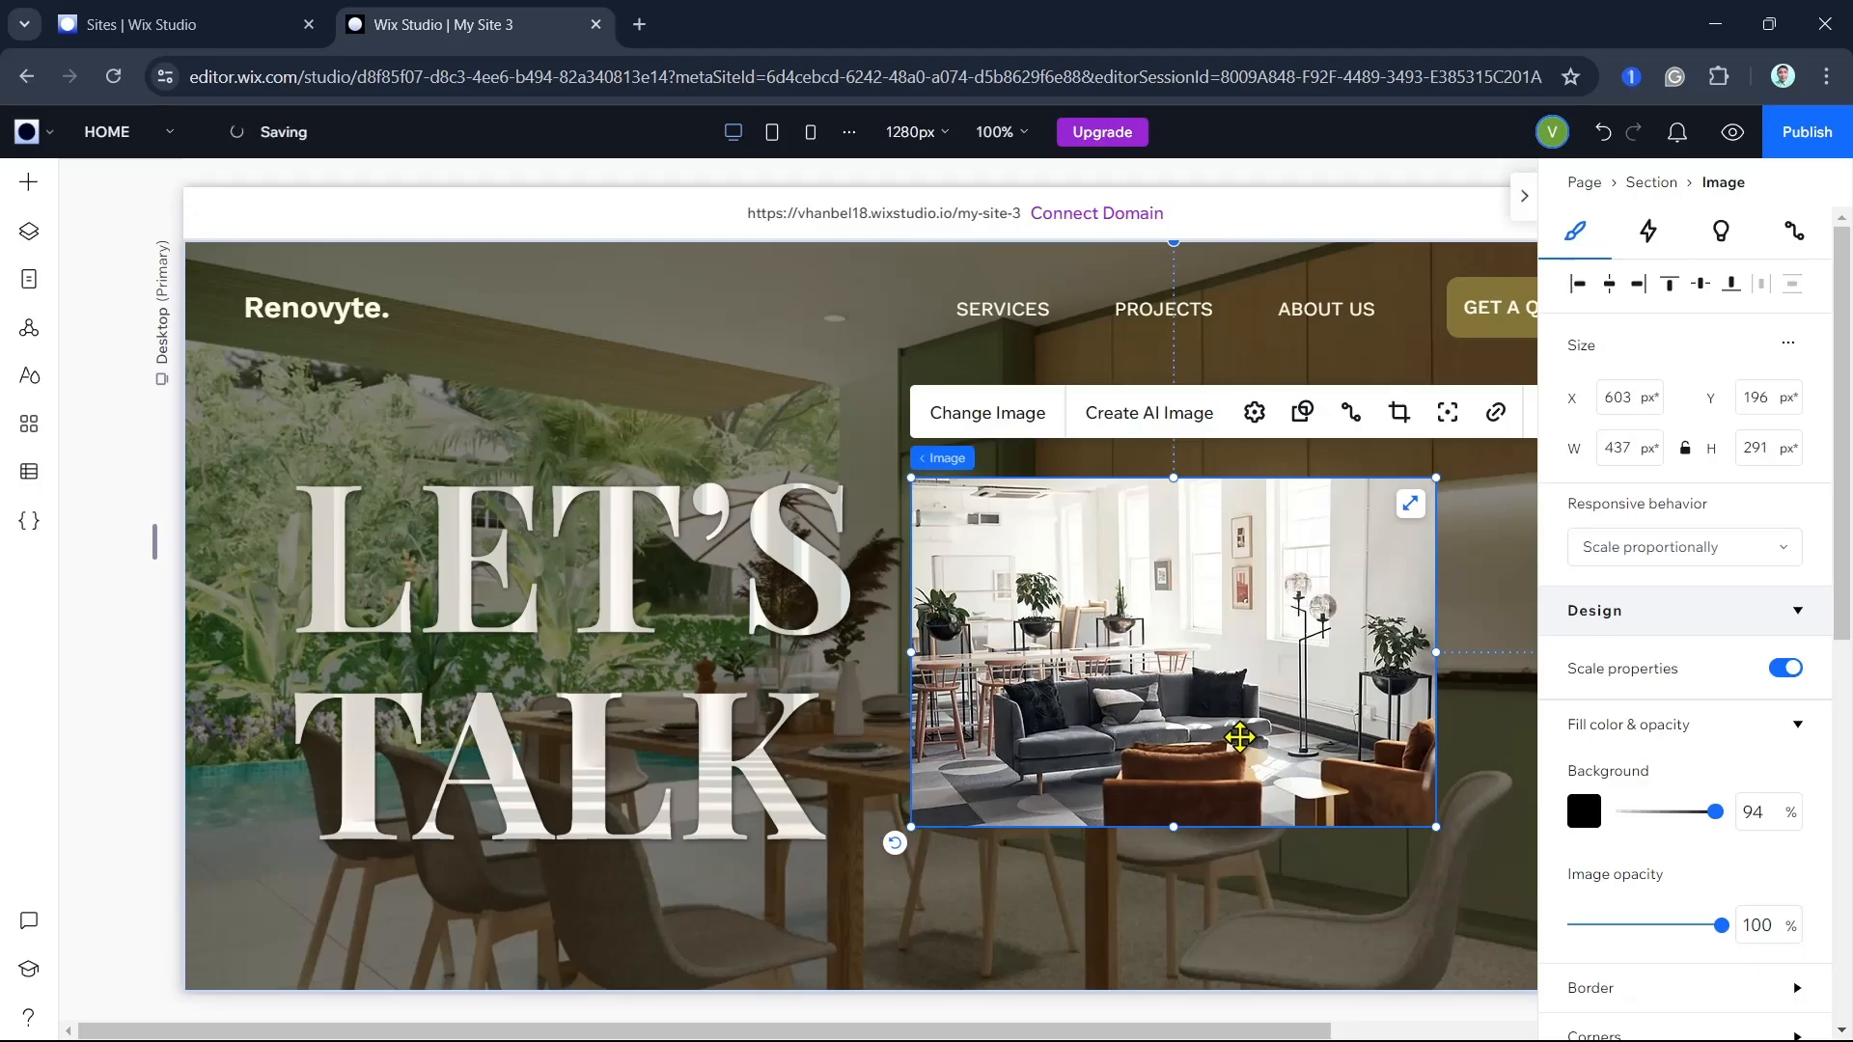
click(1027, 936)
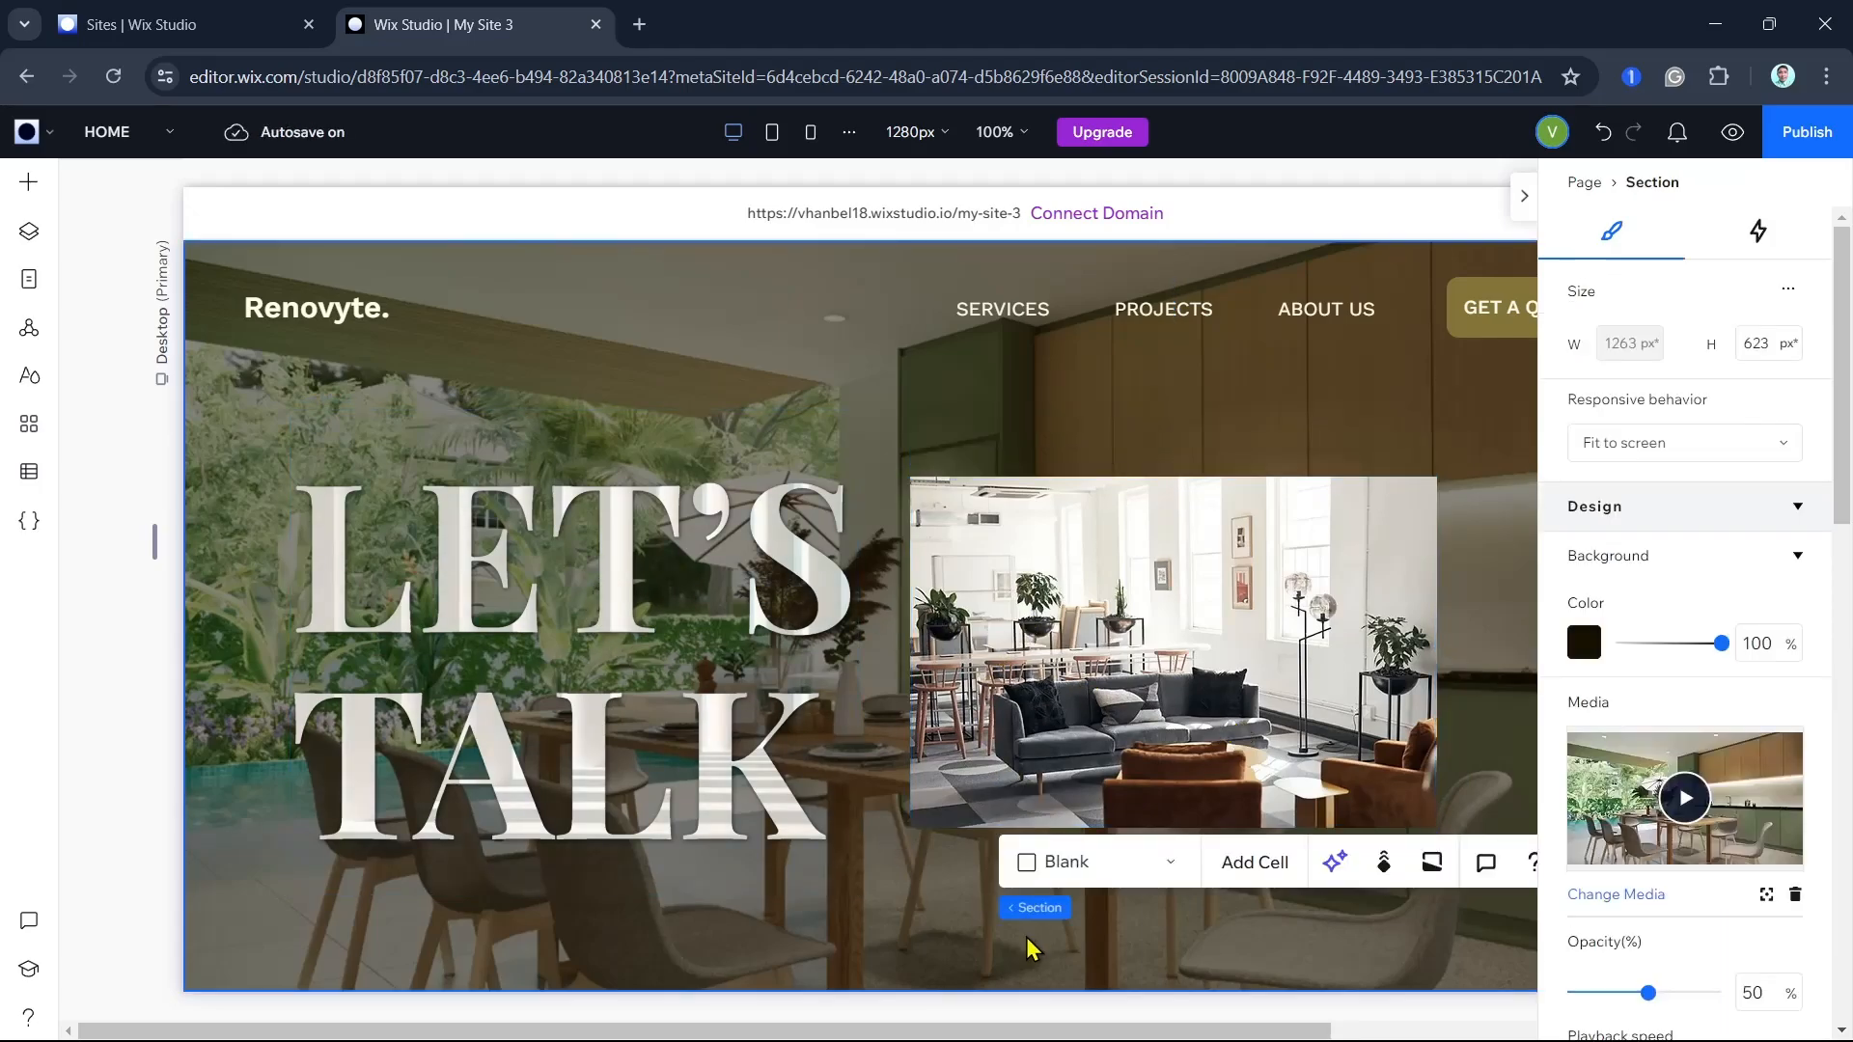
mouse_move(1046, 906)
- Add the alt text "Interior Design" to the interior image in its settings
click(1146, 693)
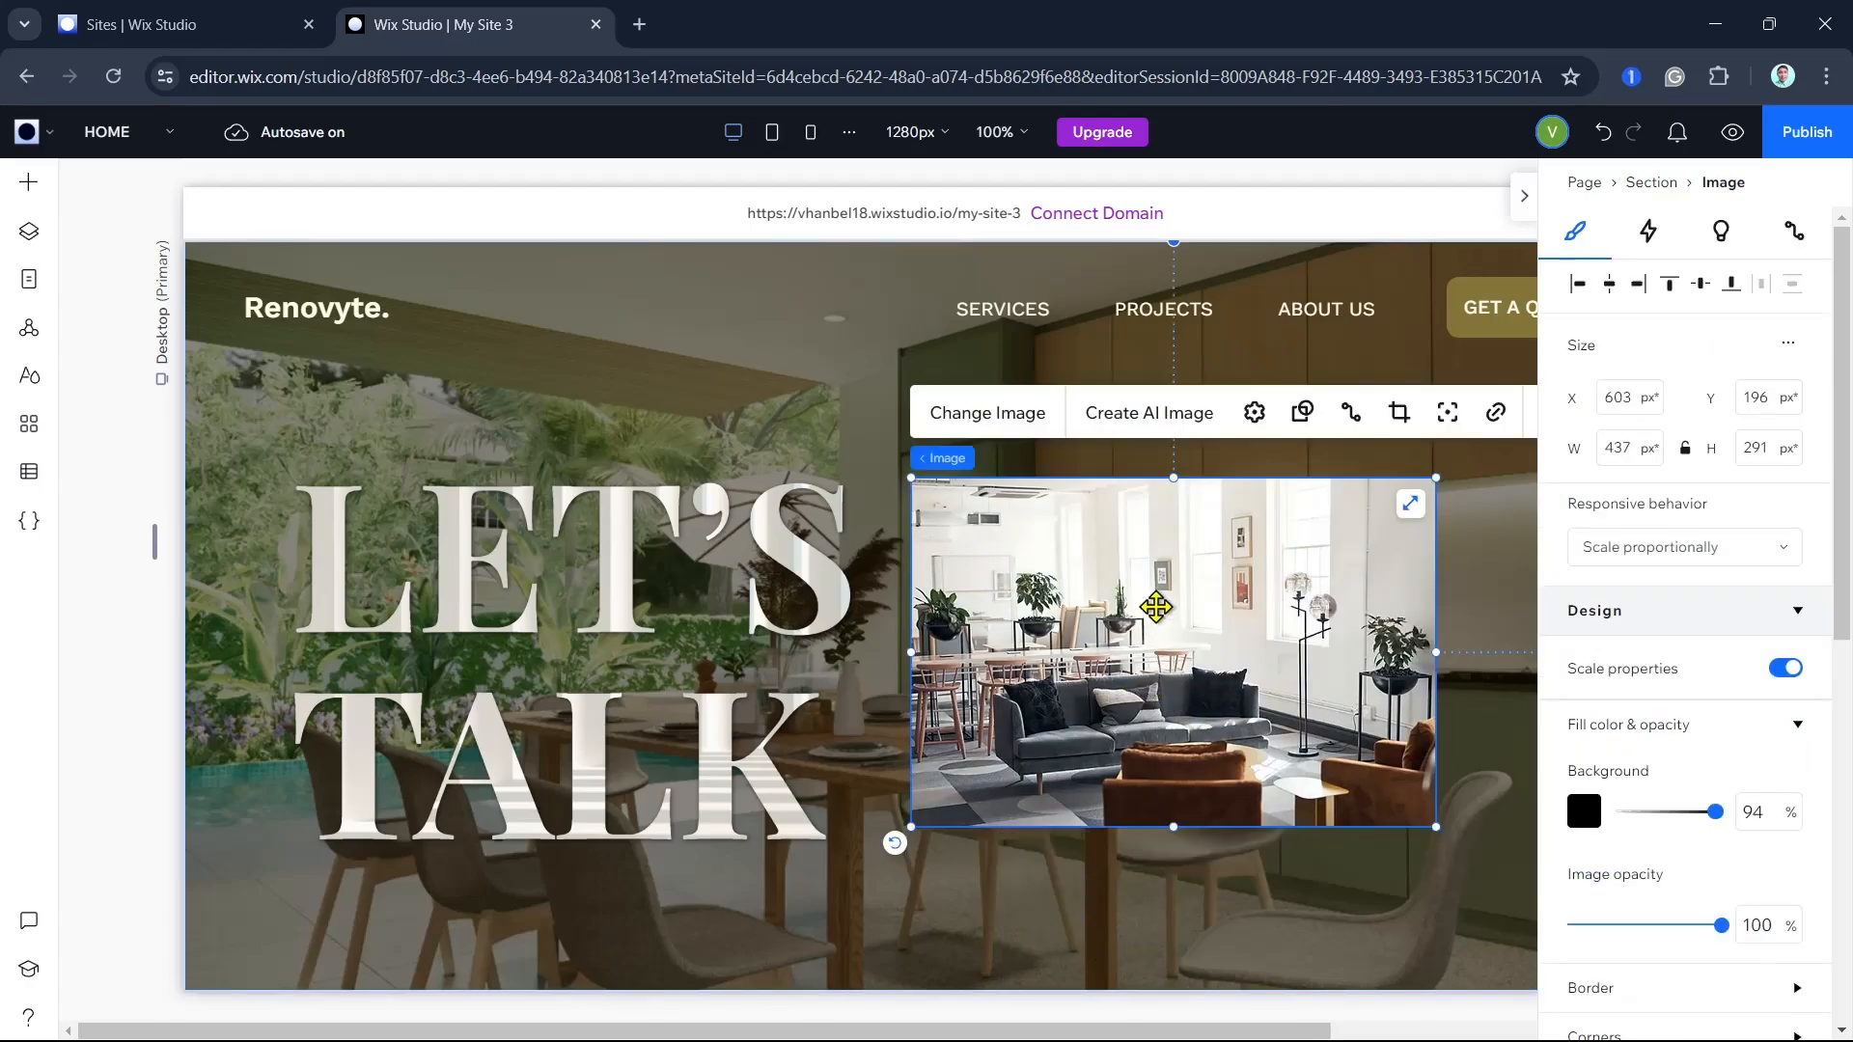
click(1252, 414)
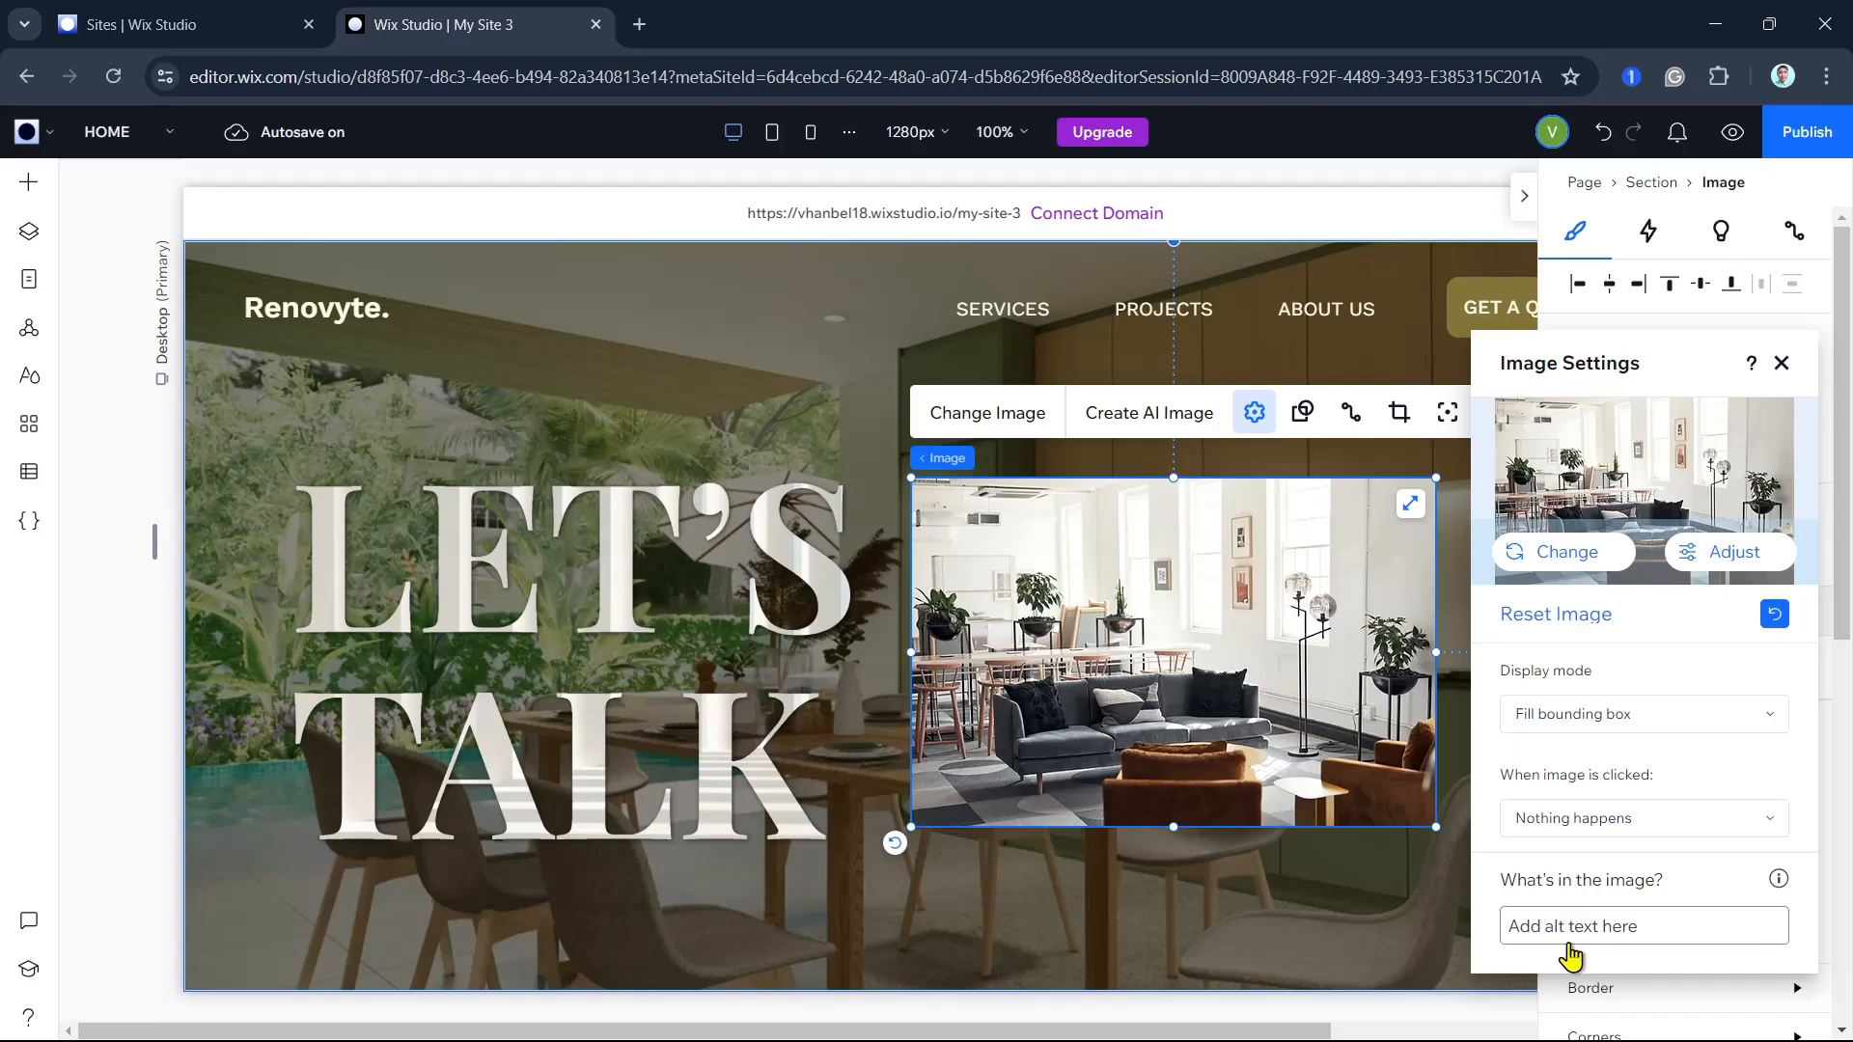
click(1569, 942)
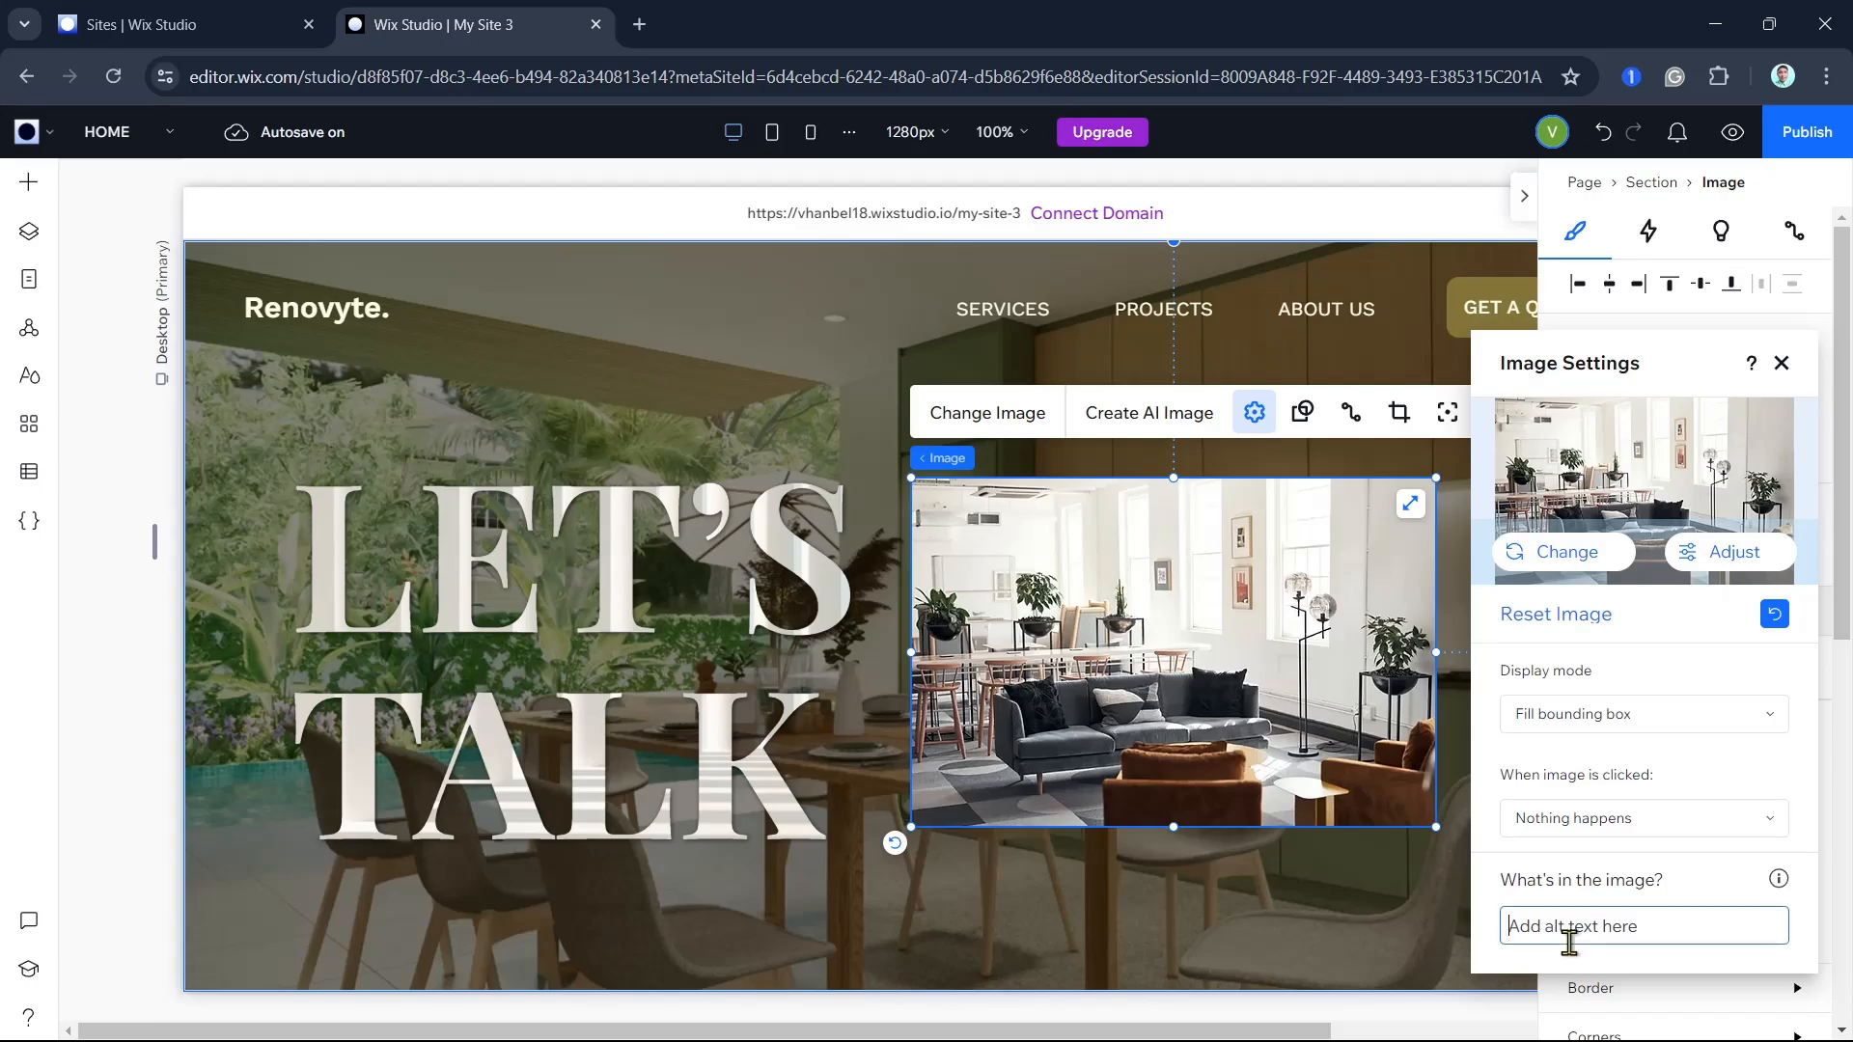
text(Interior Design)
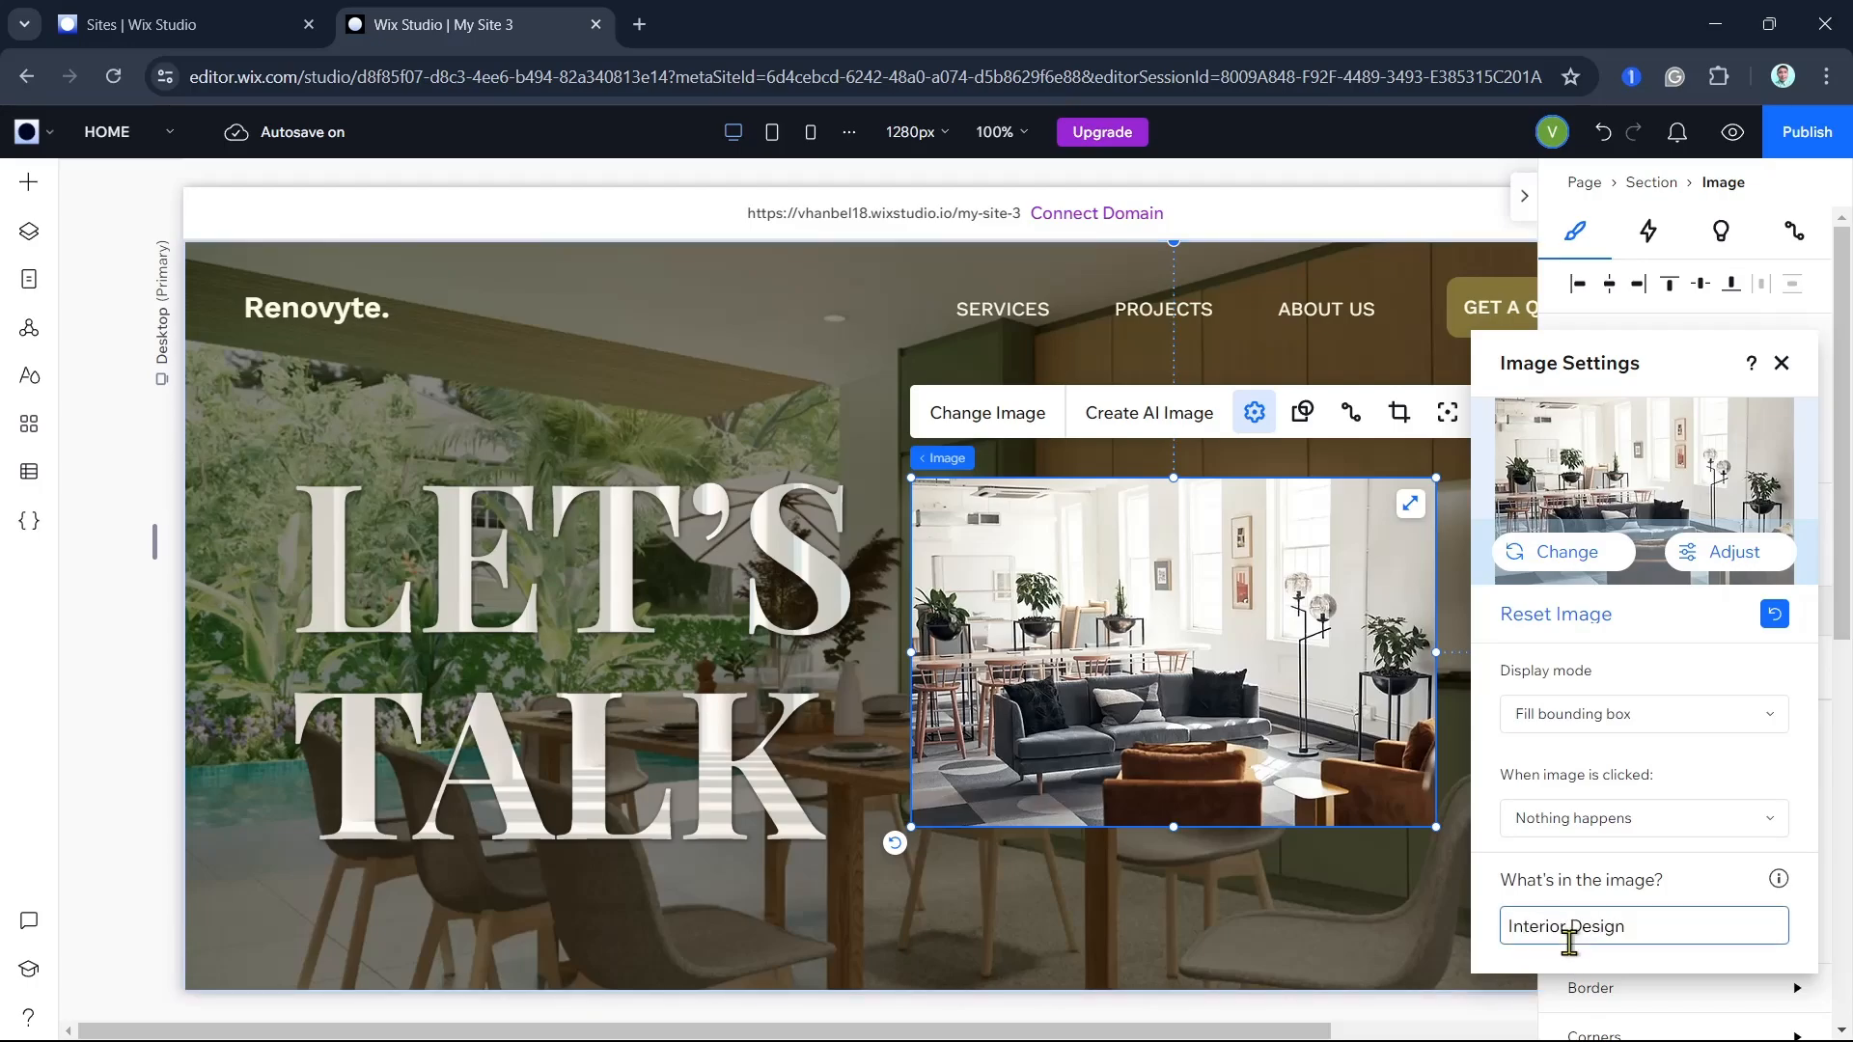
click(1781, 363)
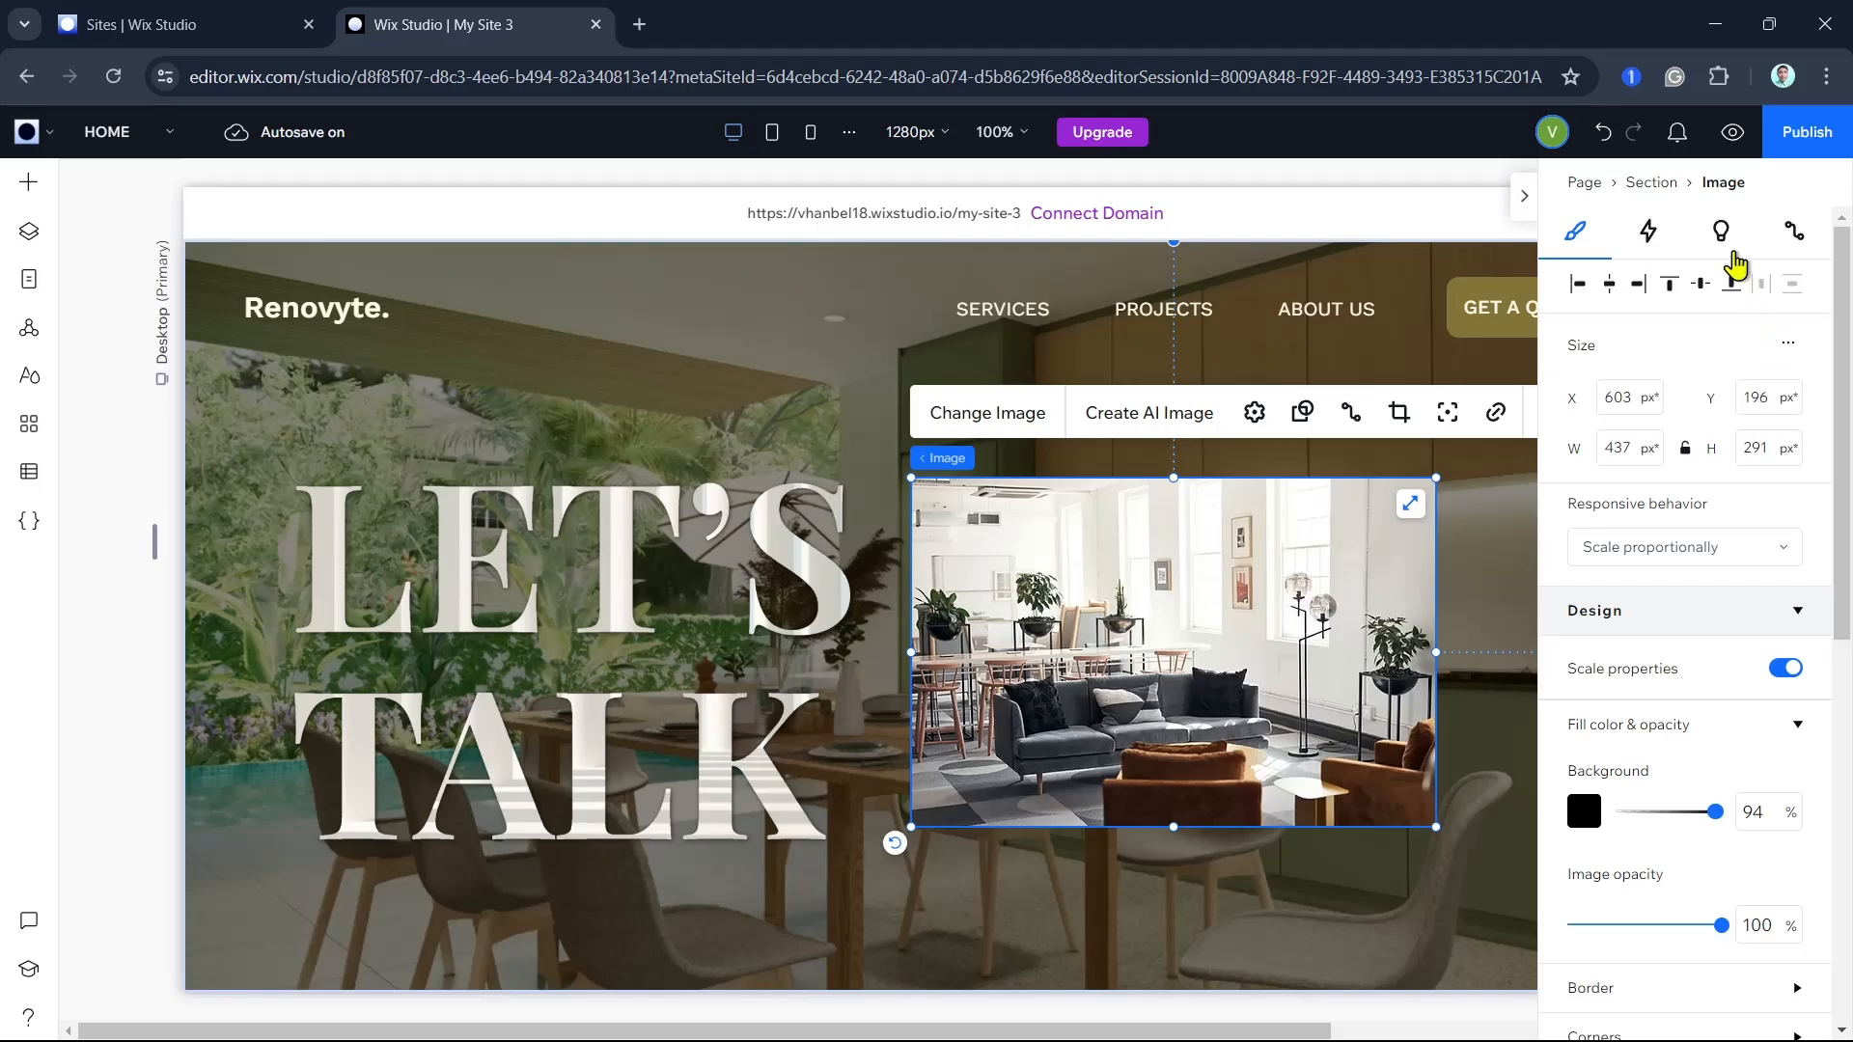
- Preview the site and check how the hero section's text mask and image look on desktop
click(1732, 135)
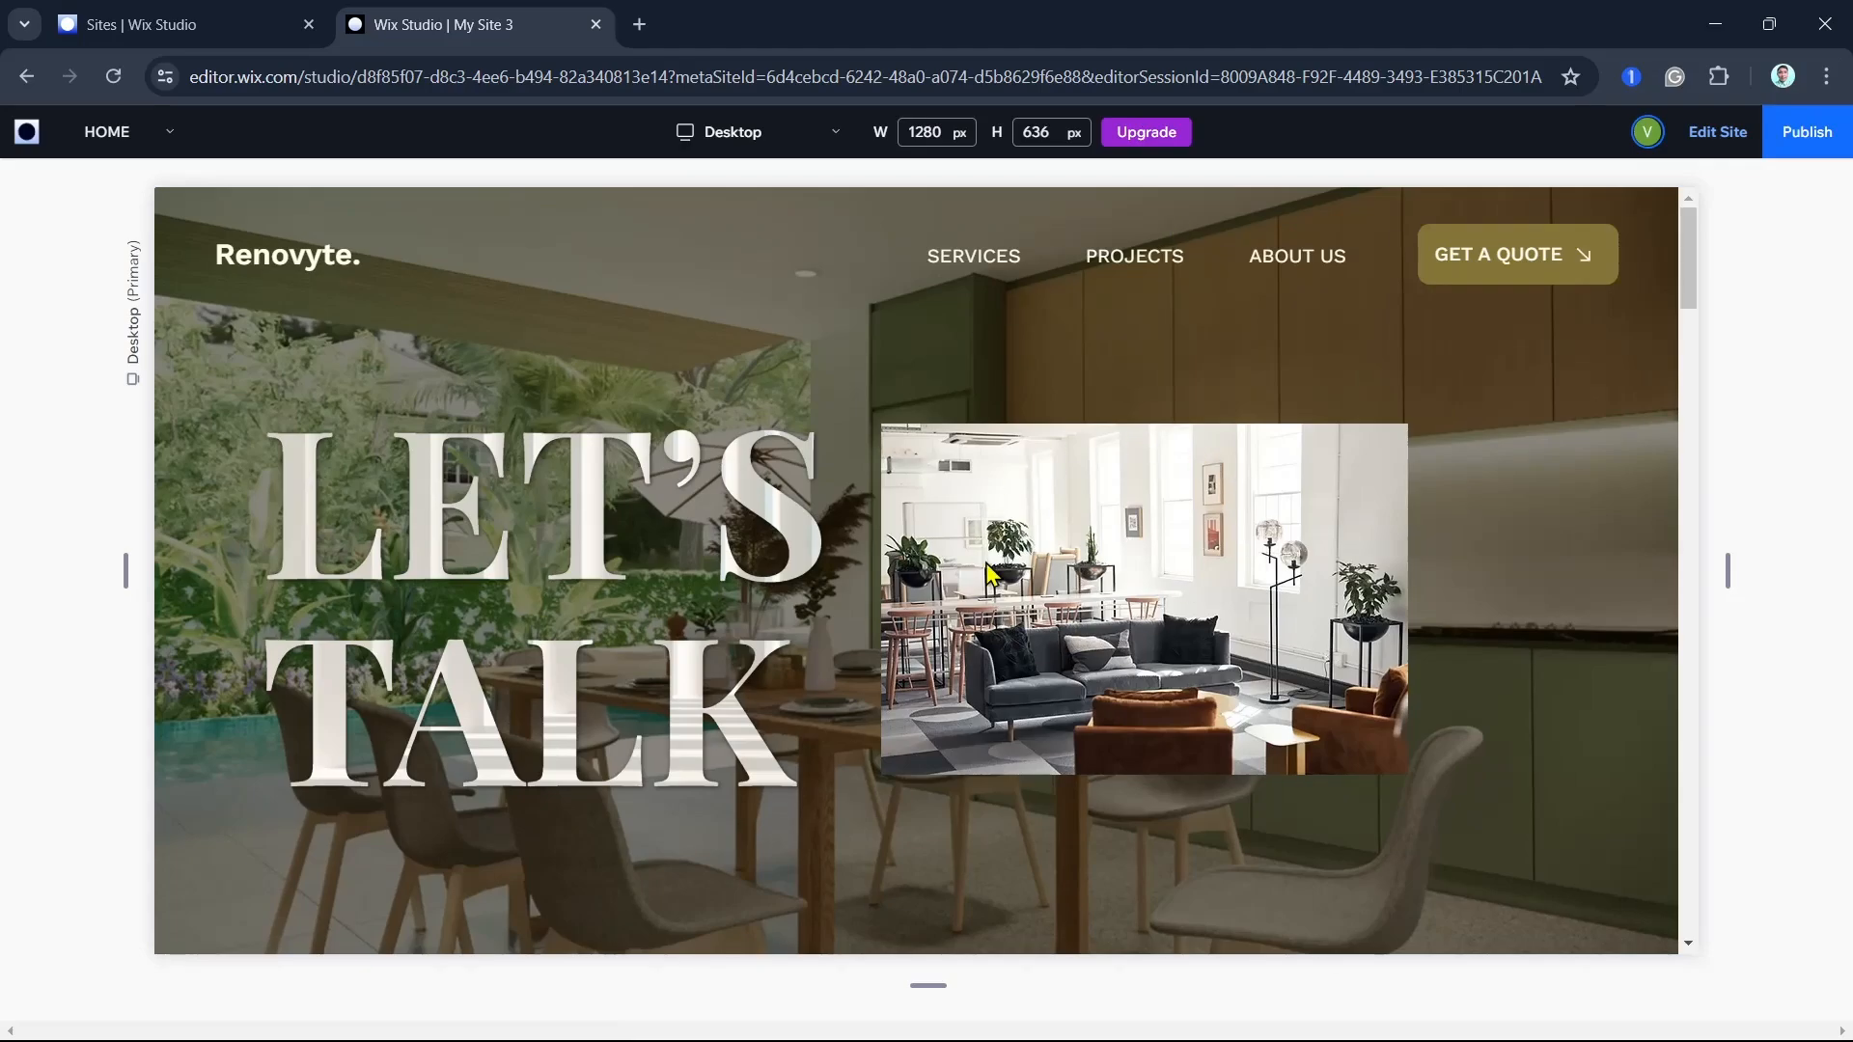
scroll(1404, 709, down, 4)
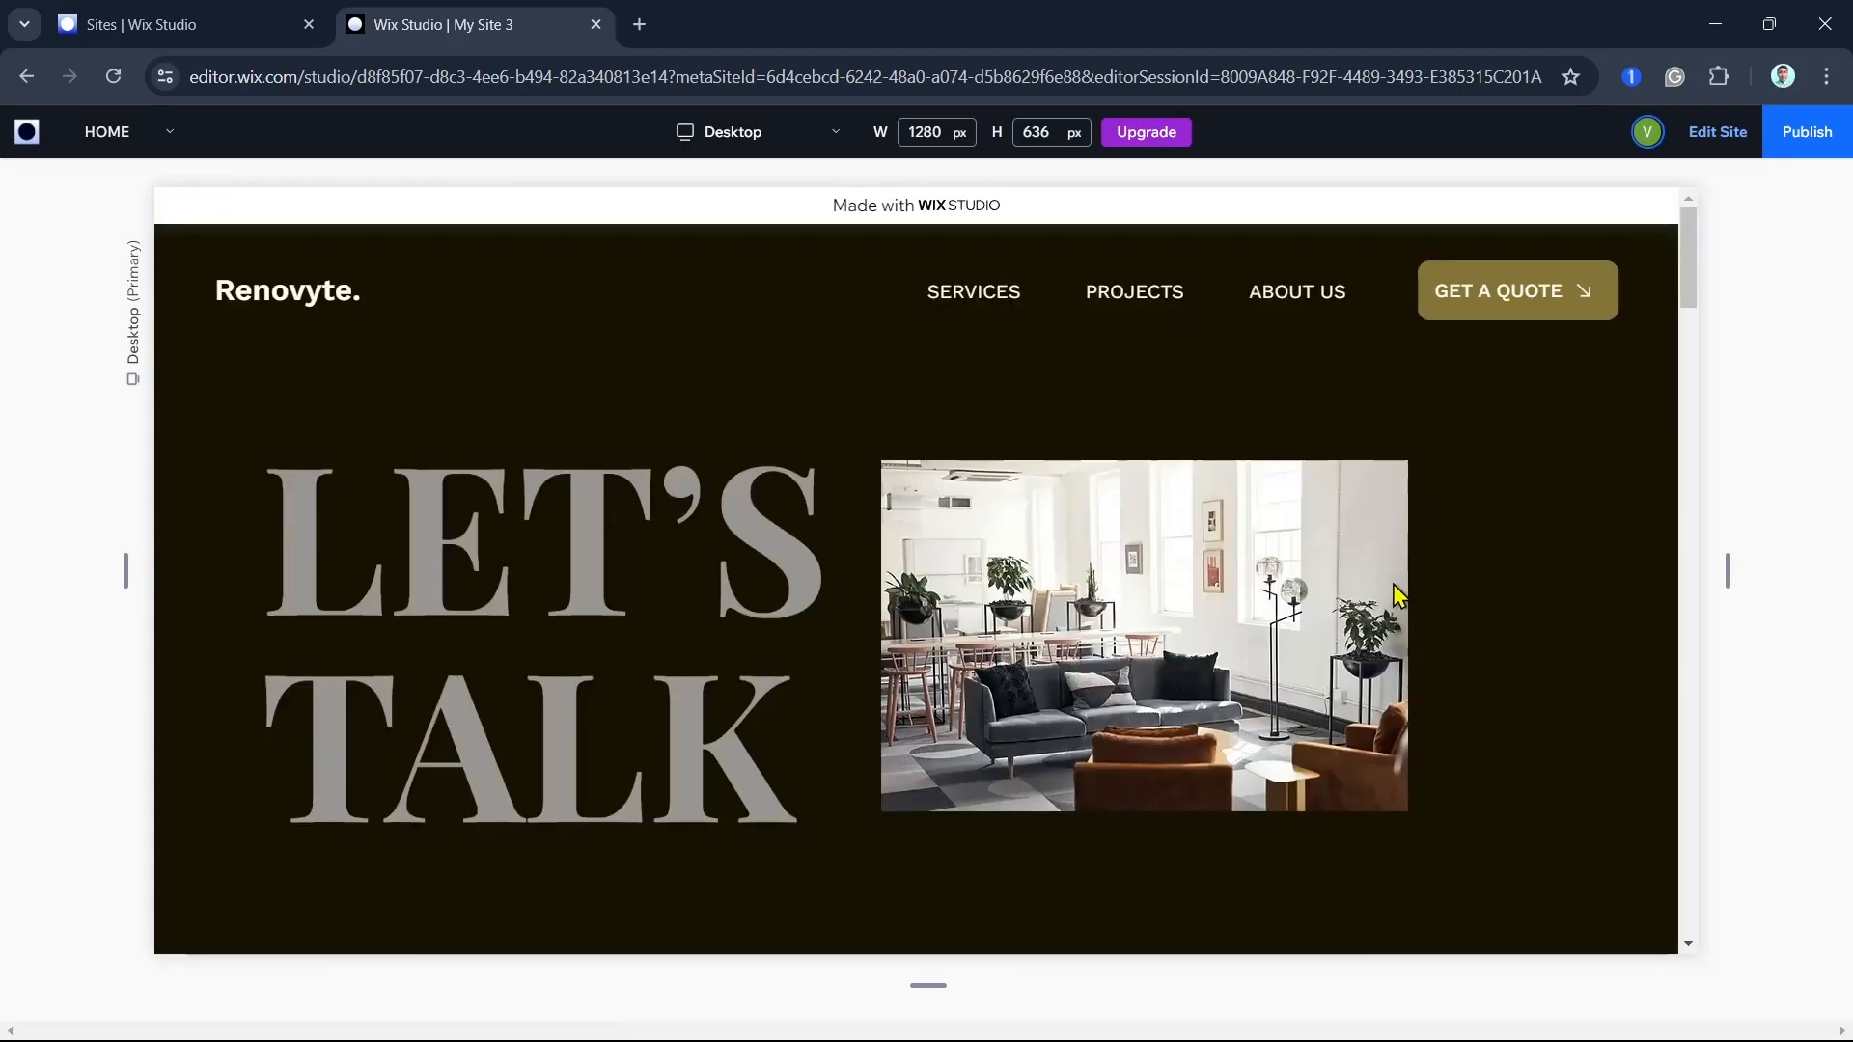